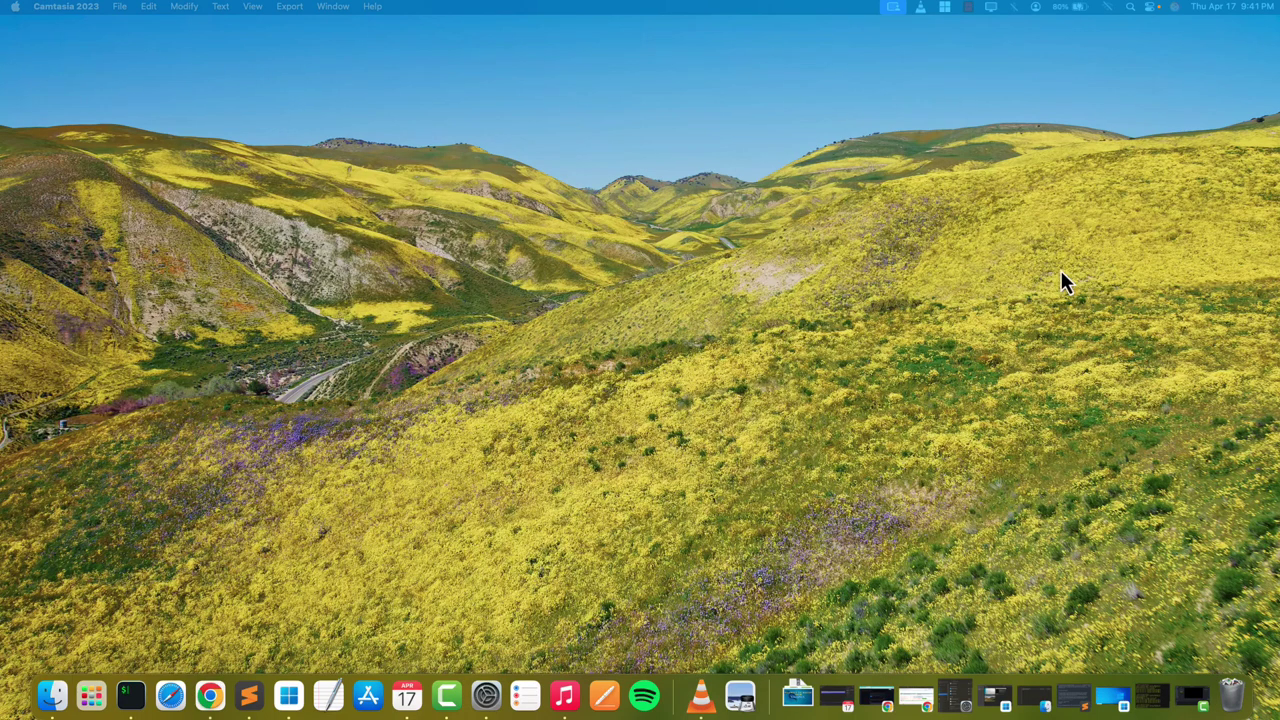
# - Open System Settings from the Apple menu and centre the window to view the Sharing pane
pyautogui.click(15, 8)
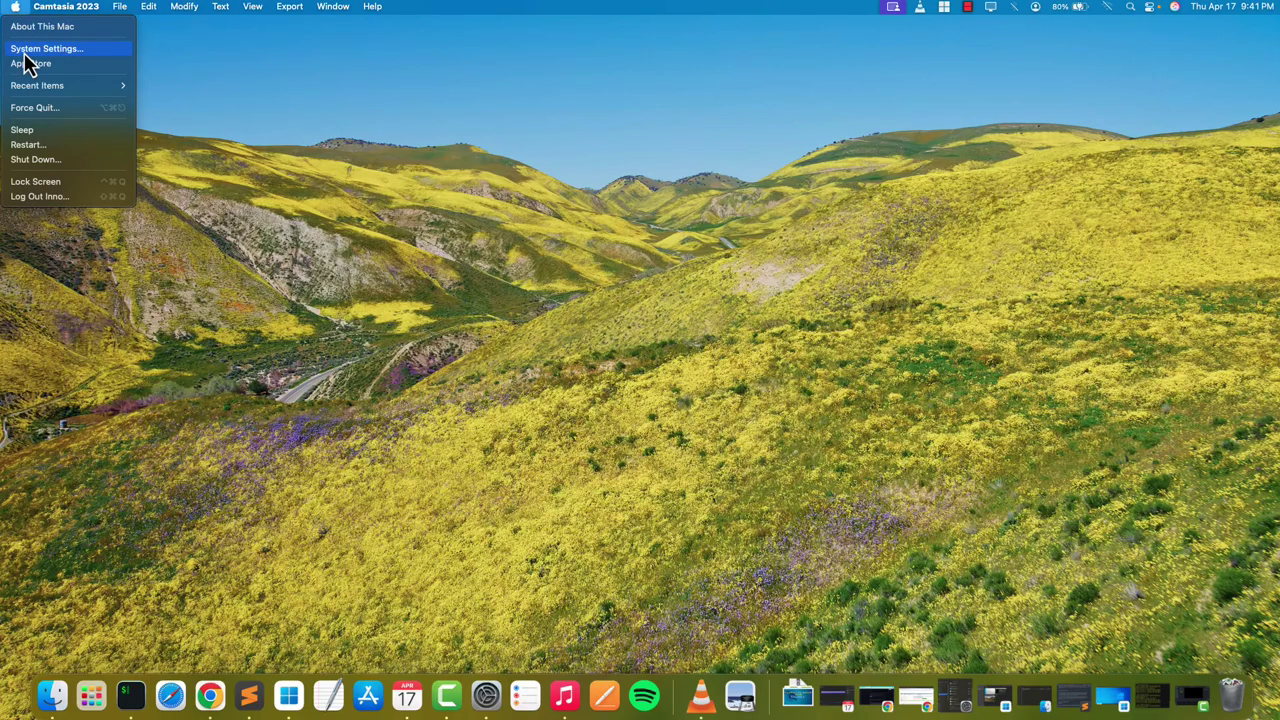
pyautogui.click(27, 49)
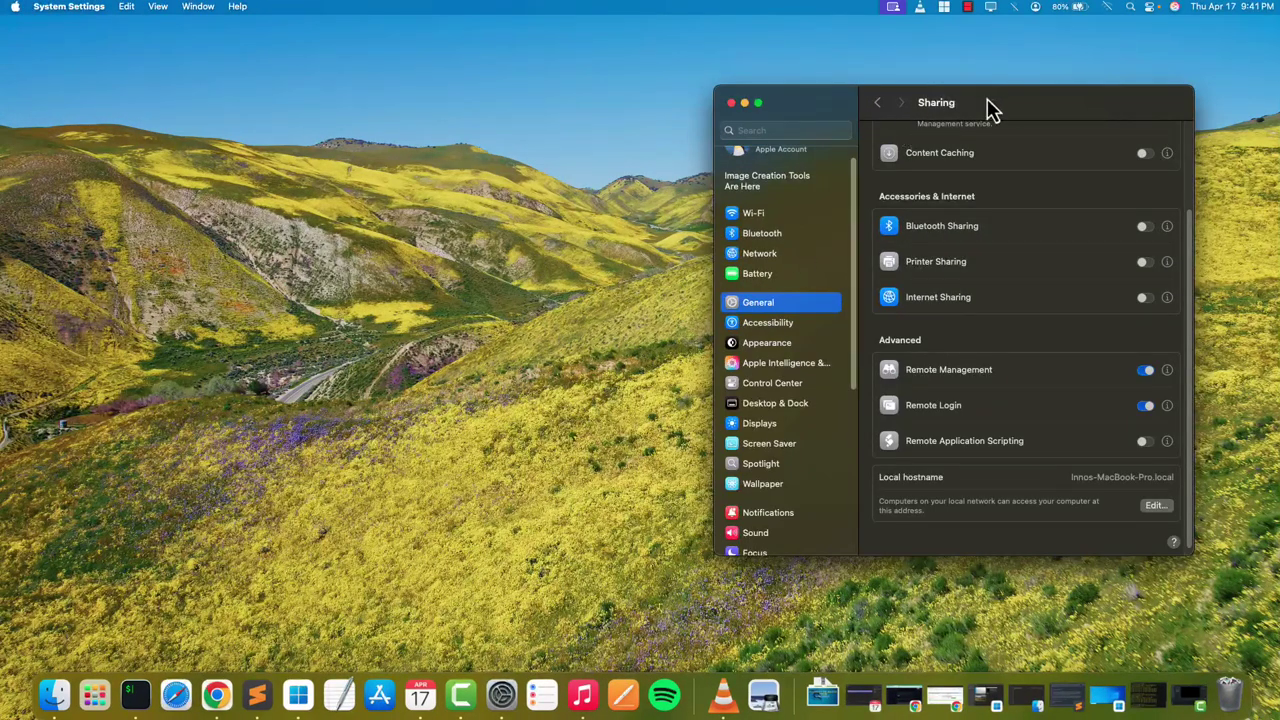
pyautogui.moveTo(986, 108); pyautogui.dragTo(670, 81)
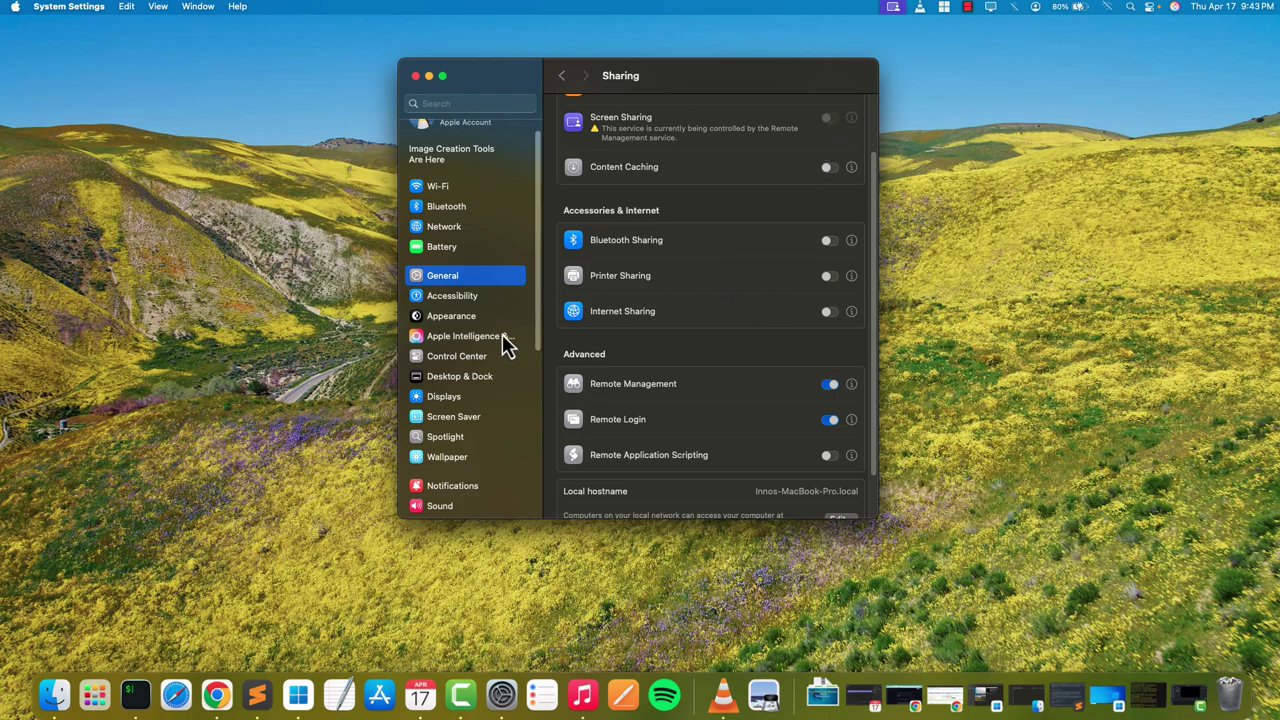
# - View the USB 10/100/1000 LAN details showing IP 172.16.1.17, then open Users & Groups
pyautogui.click(450, 230)
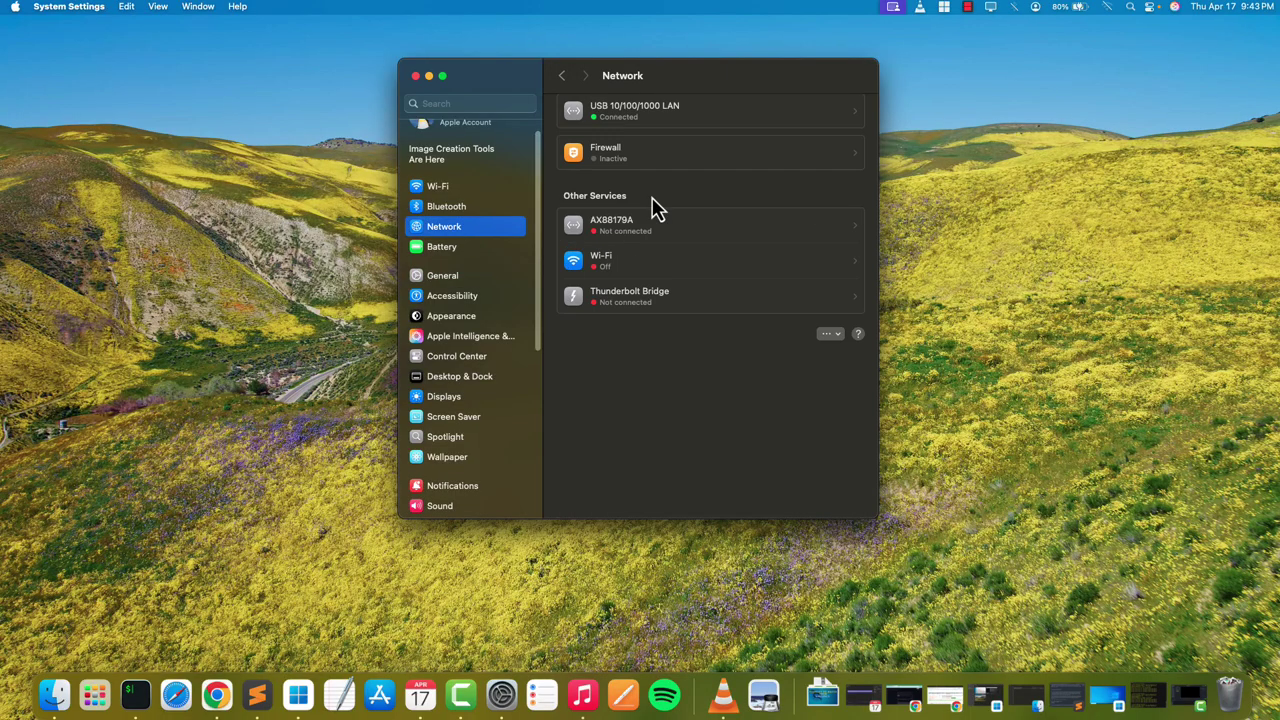
pyautogui.click(853, 130)
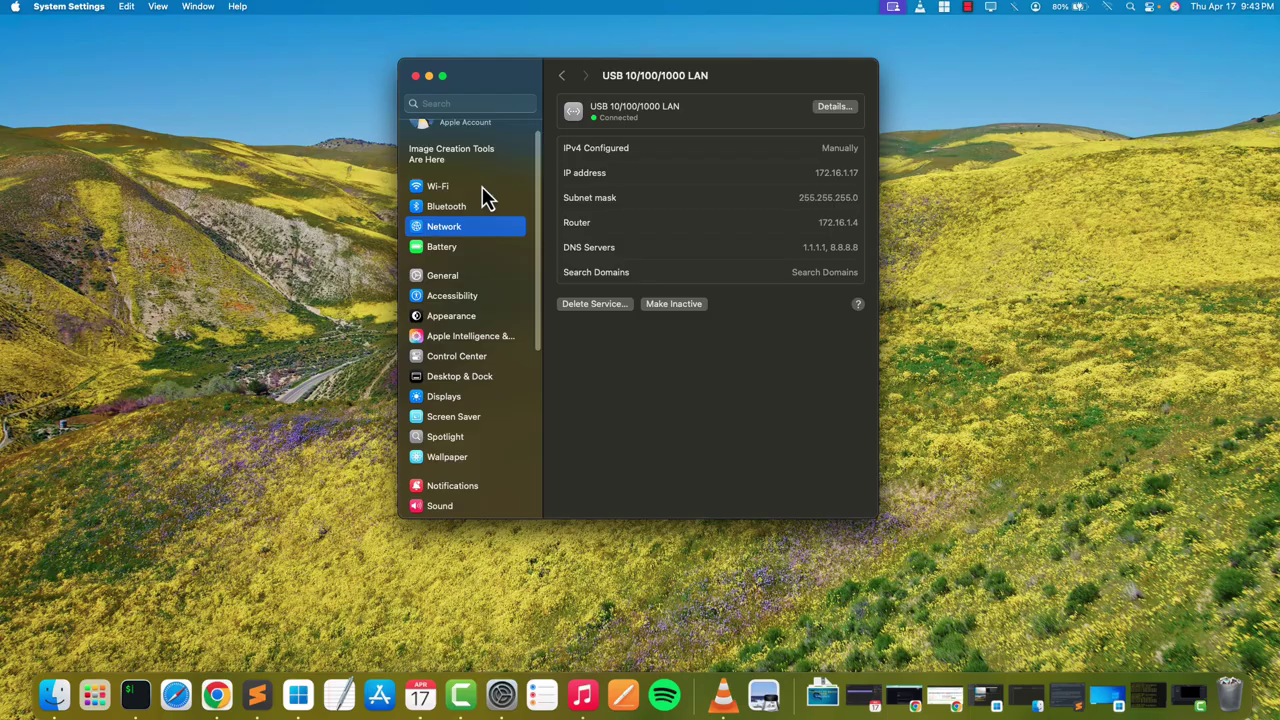
pyautogui.scroll(-5, 485, 338)
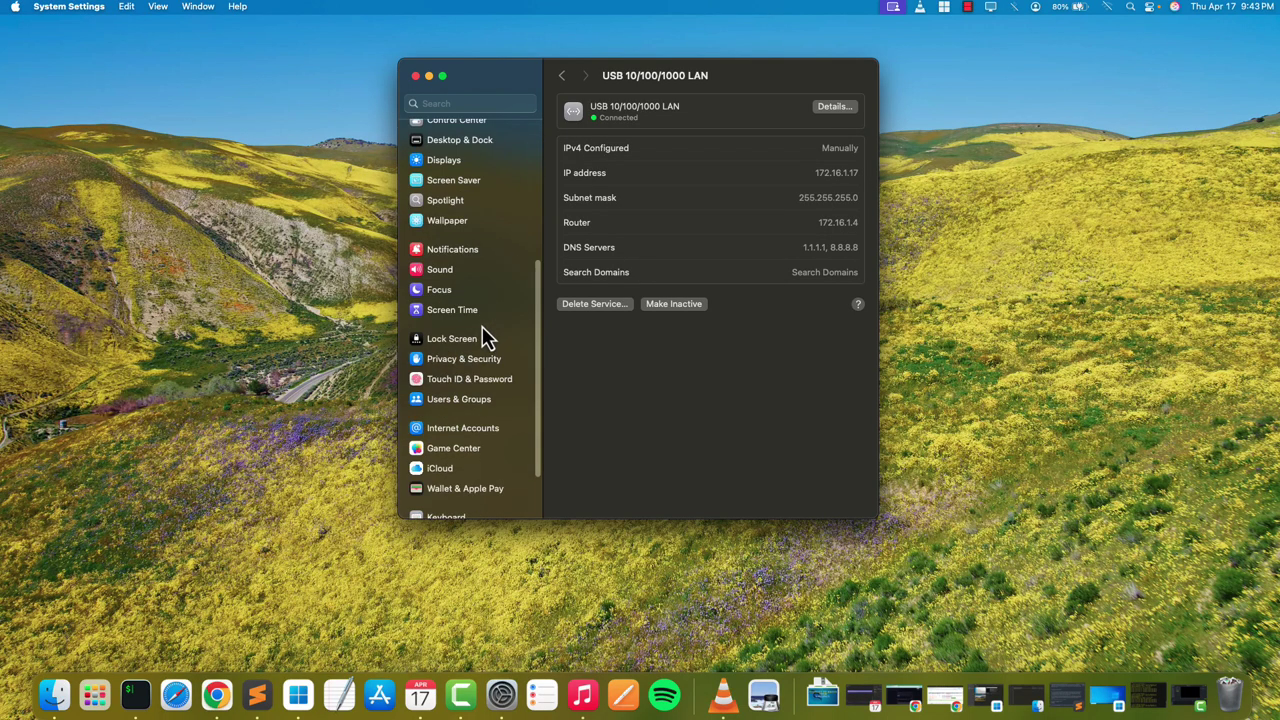
pyautogui.click(477, 401)
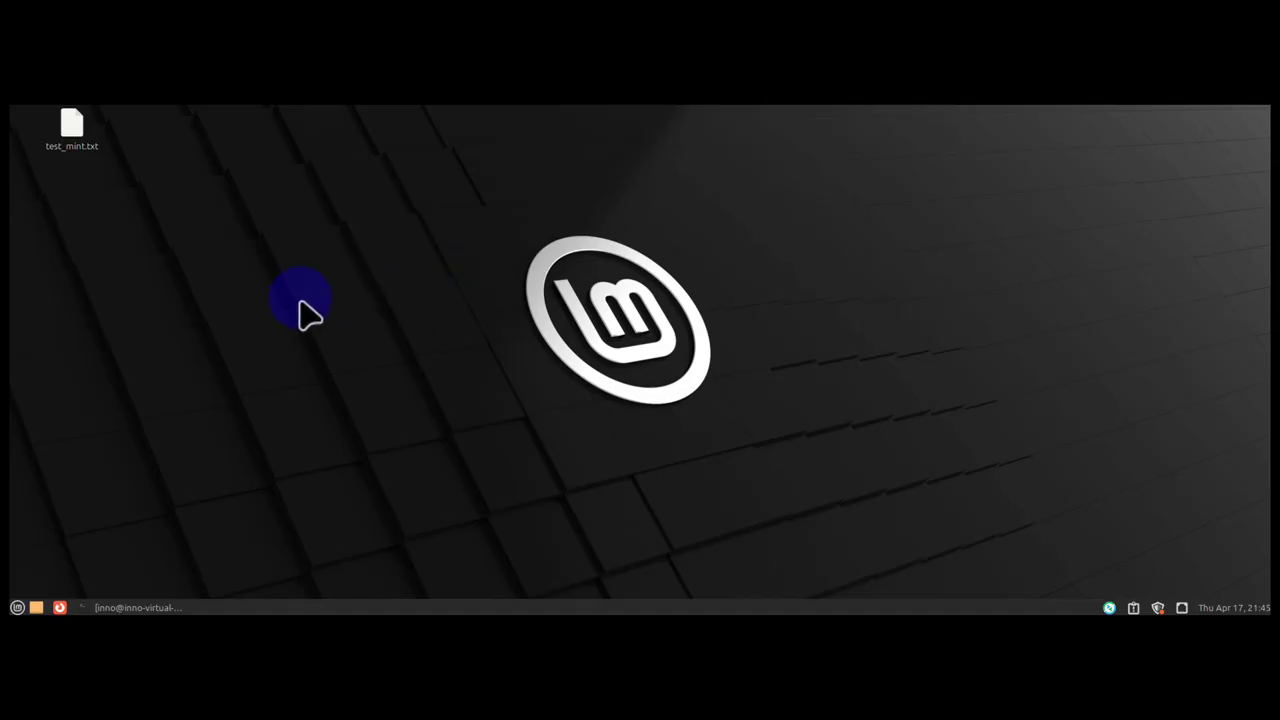
# - Open a terminal from the desktop's context menu and return to the home folder with cd
pyautogui.rightClick(304, 266)
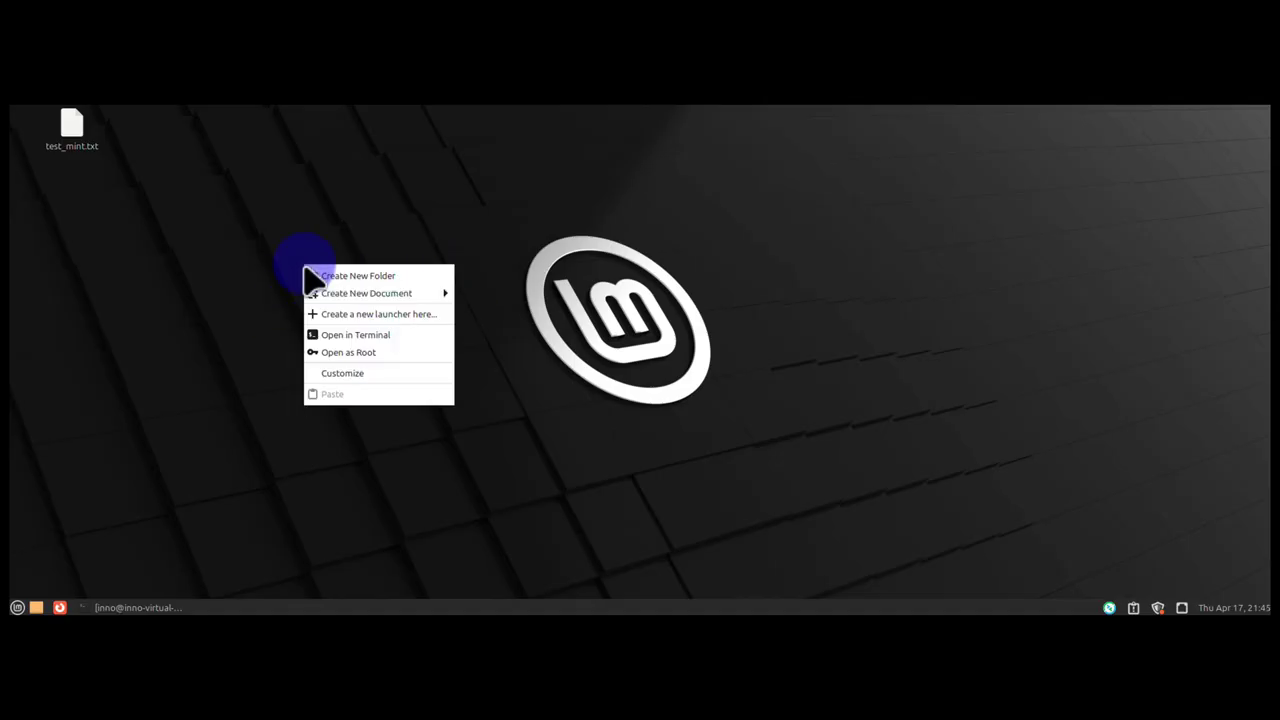
pyautogui.click(350, 336)
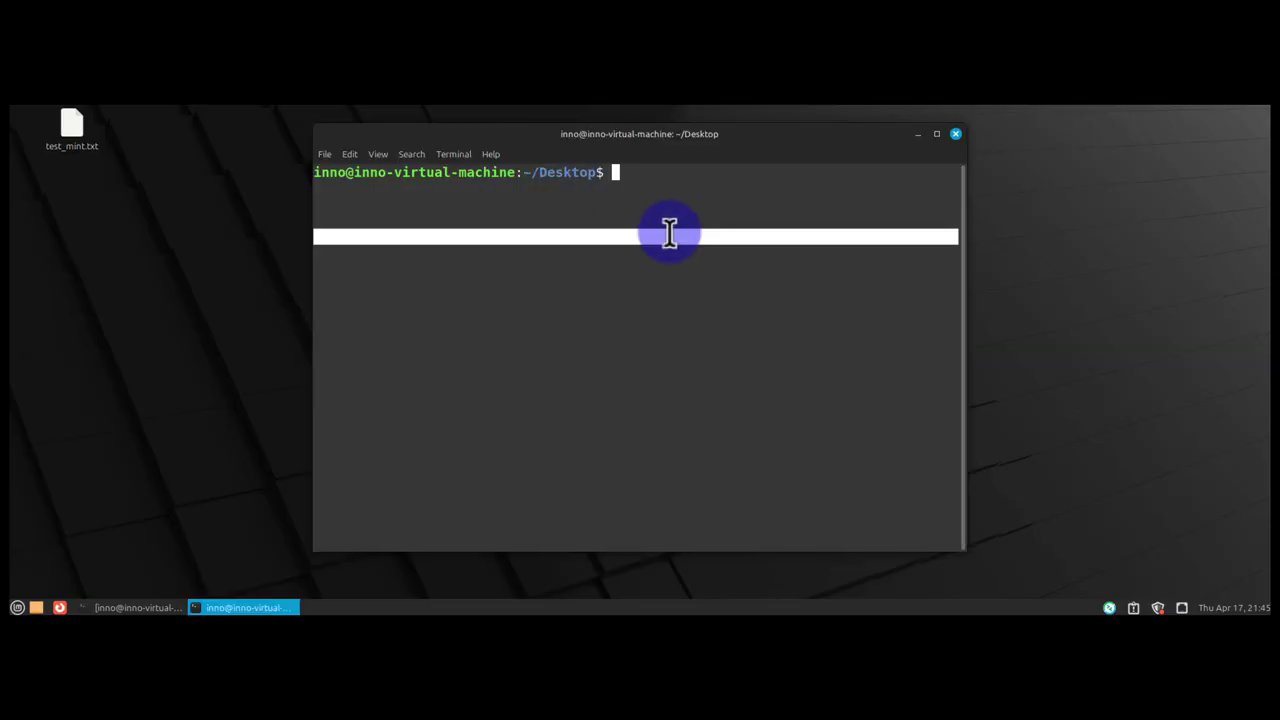
pyautogui.write('cd')
pyautogui.press('Return')
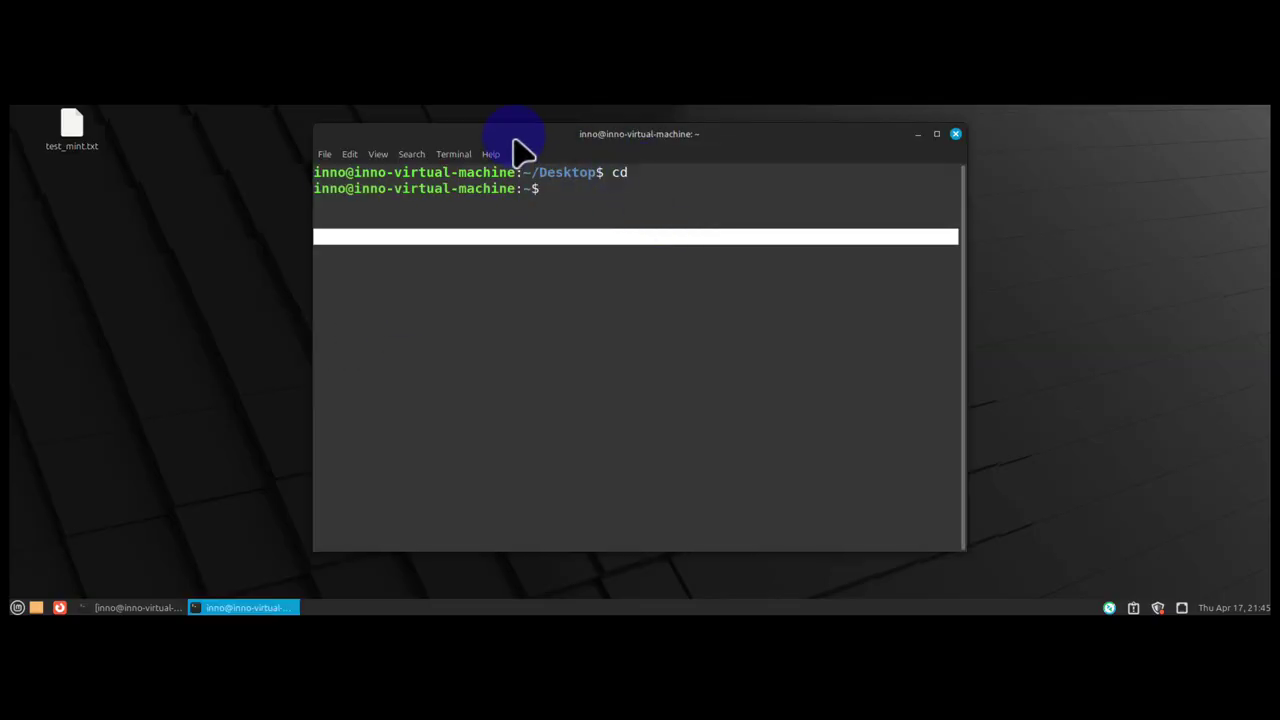
# - Move and enlarge the terminal, then type the ssh command for the Mac at 172.16.1.17
pyautogui.moveTo(514, 137); pyautogui.dragTo(274, 140)
pyautogui.moveTo(724, 554); pyautogui.dragTo(1052, 543)
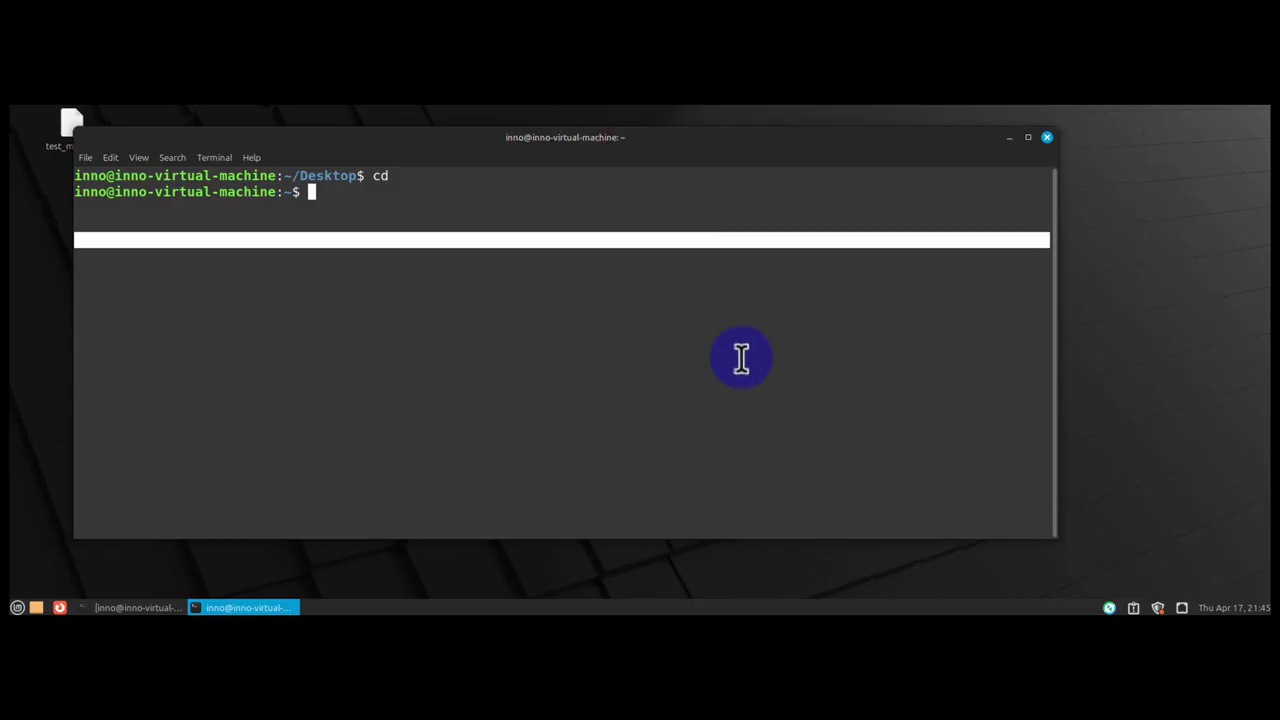
pyautogui.write('ssh ')
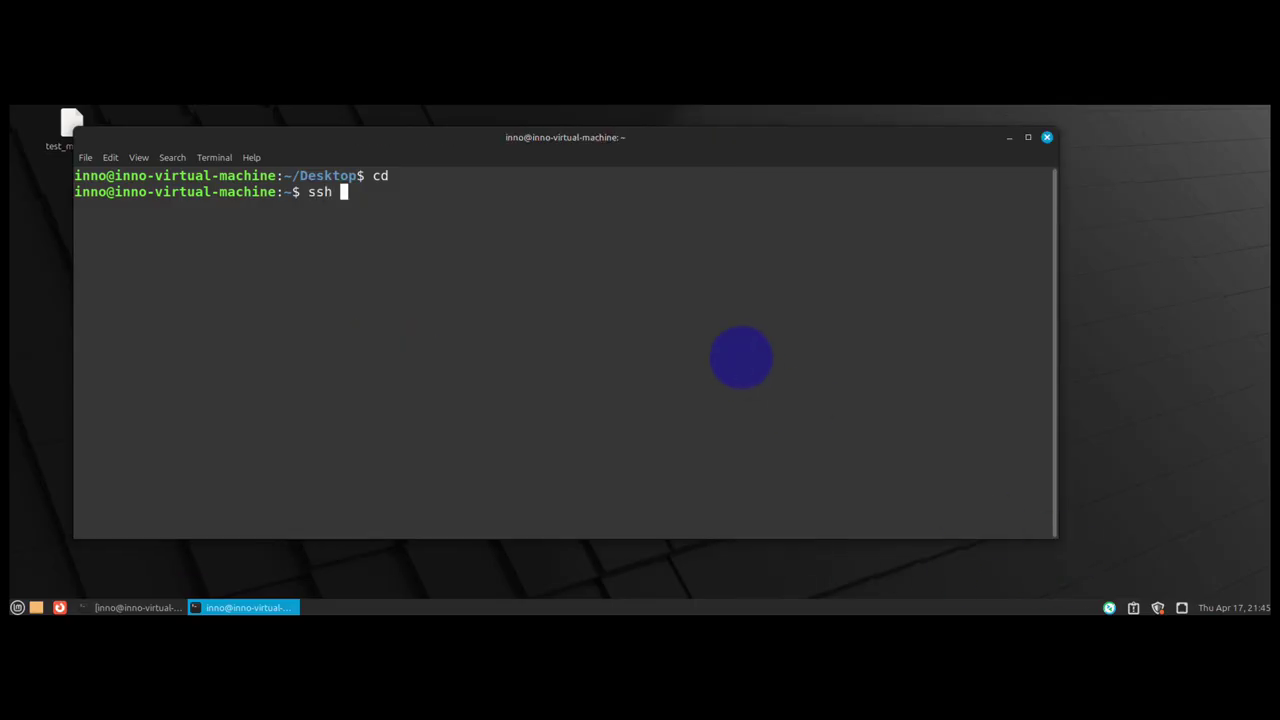
pyautogui.write('inno@172.16.1.')
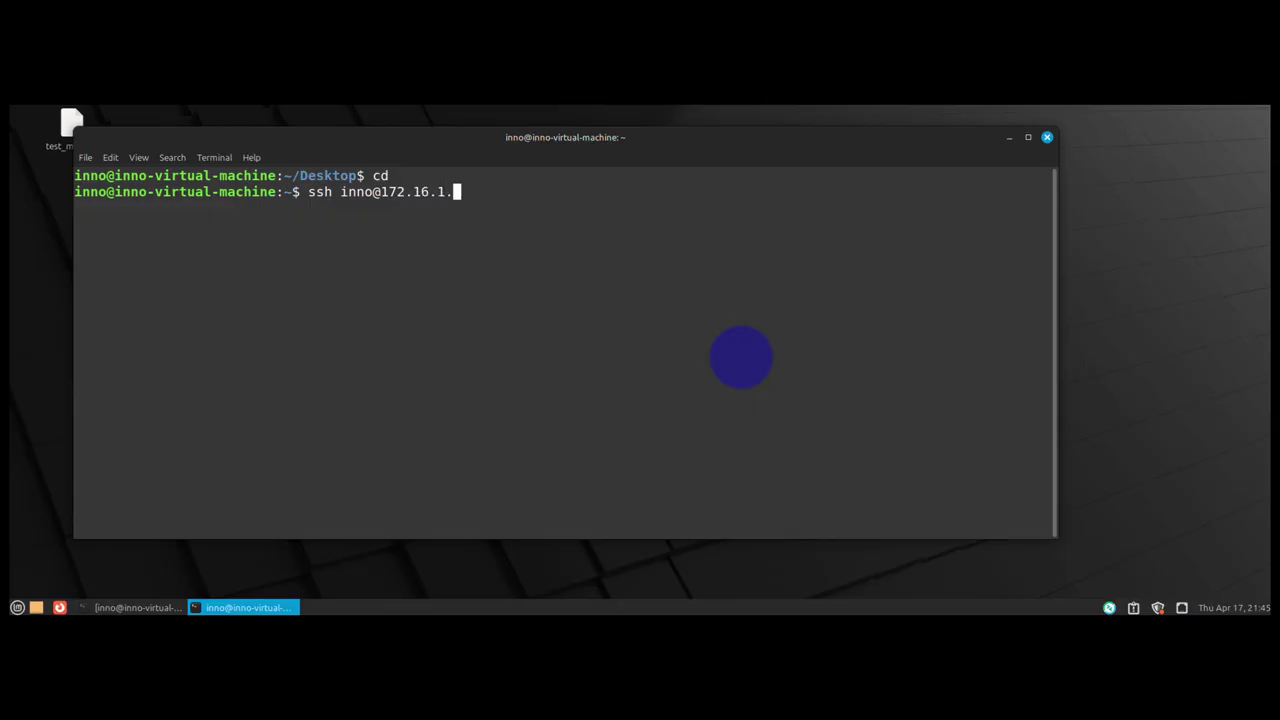
pyautogui.write('17')
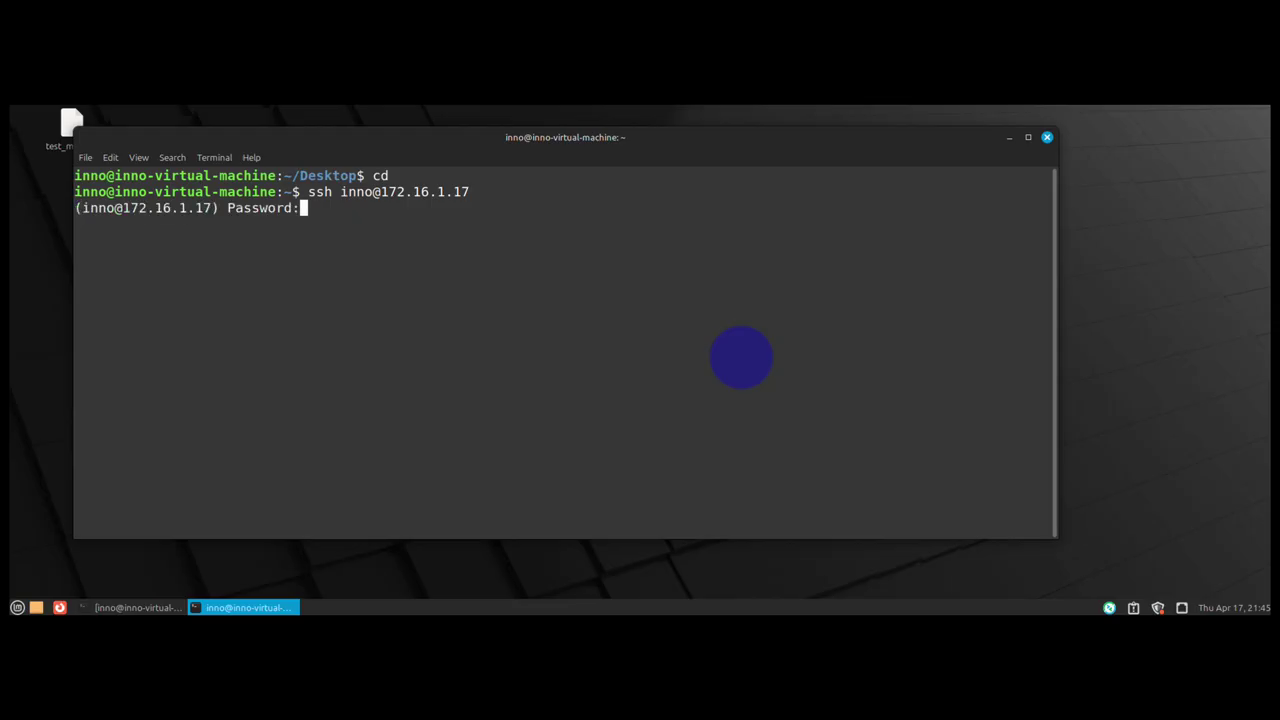
# - Log in to the Mac over SSH and run w to list logged-in users
pyautogui.press('Return')
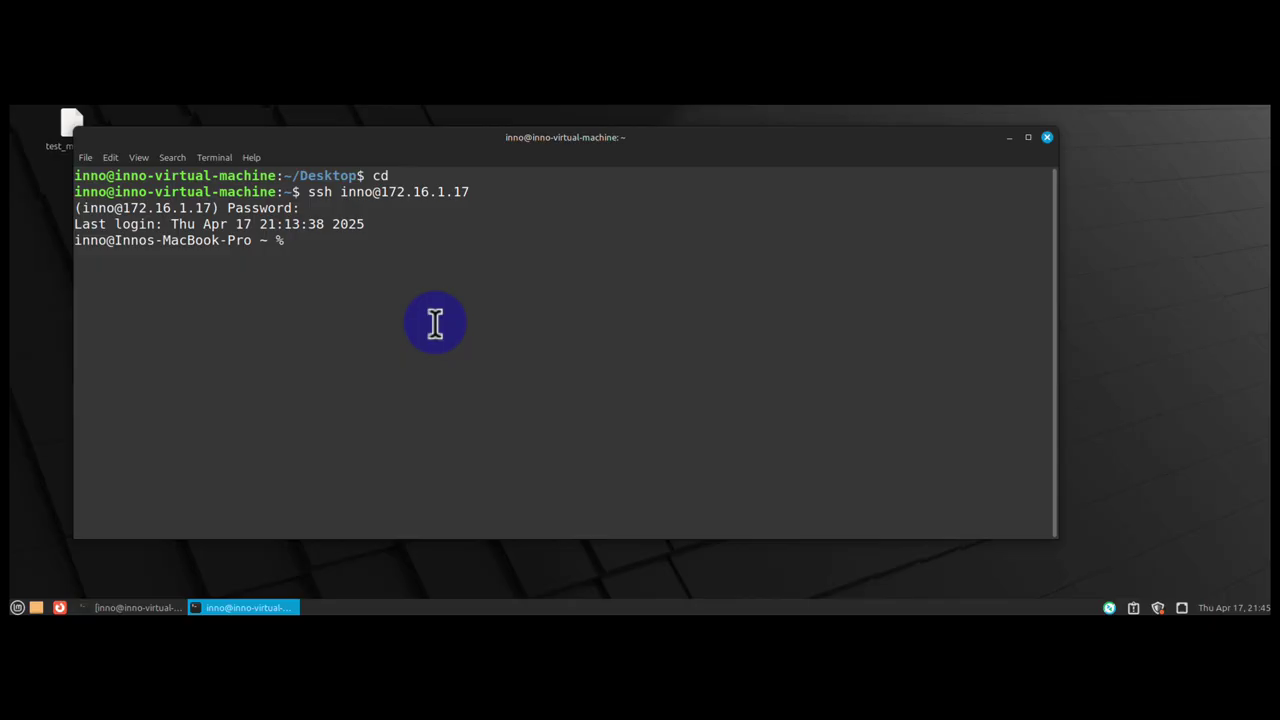
pyautogui.moveTo(257, 244); pyautogui.dragTo(55, 243)
pyautogui.click(309, 247)
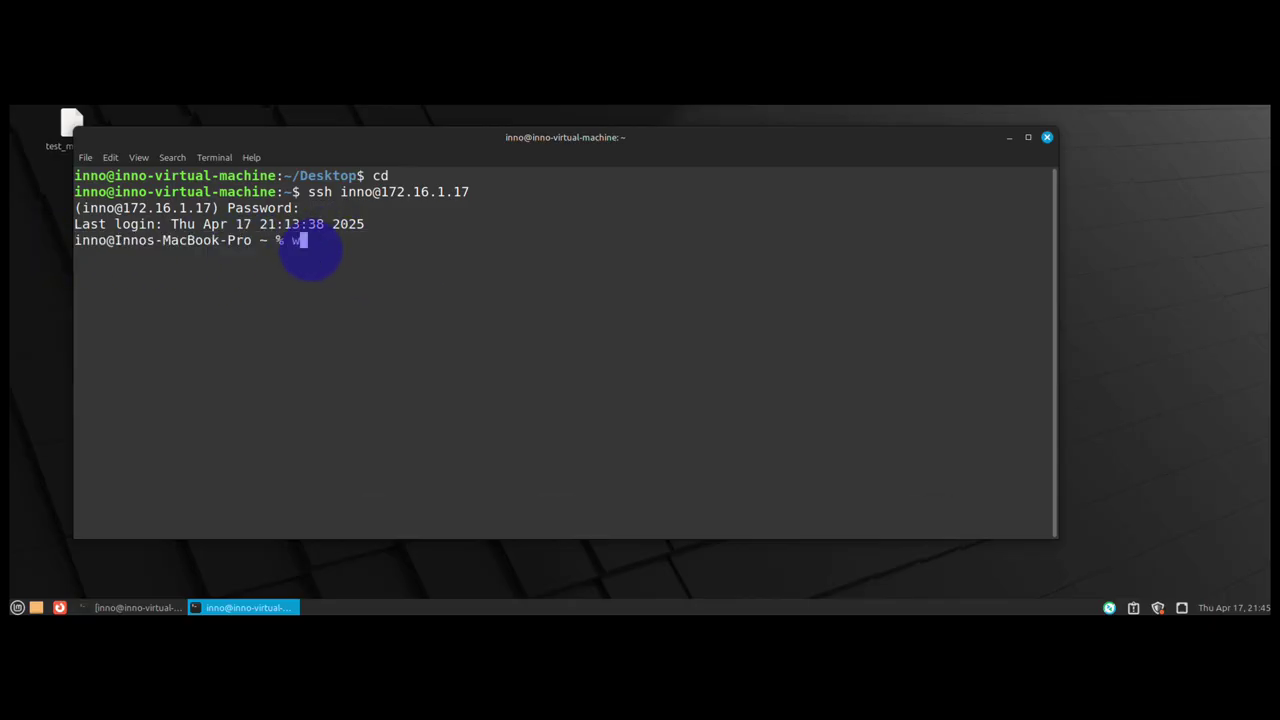
pyautogui.write('w')
pyautogui.press('Return')
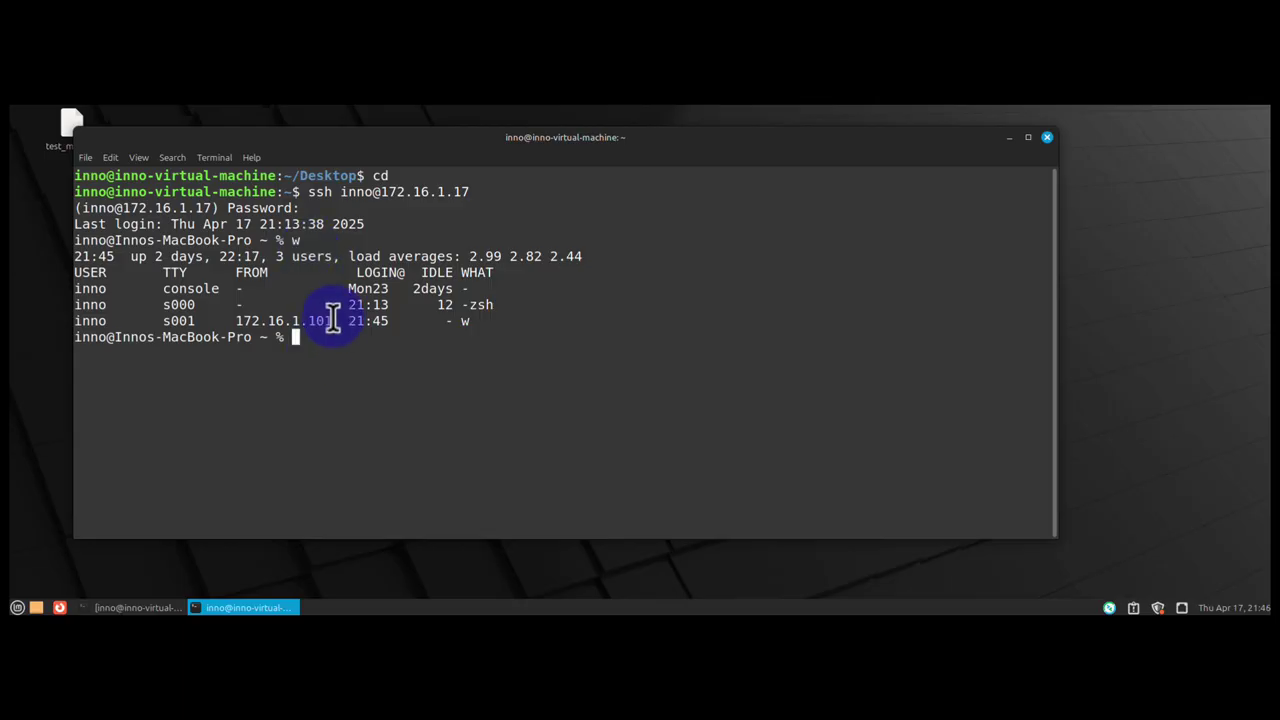
# - Highlight the connecting address 172.16.1.101 and the Mac's address, then exit the SSH session
pyautogui.moveTo(331, 320); pyautogui.dragTo(230, 320)
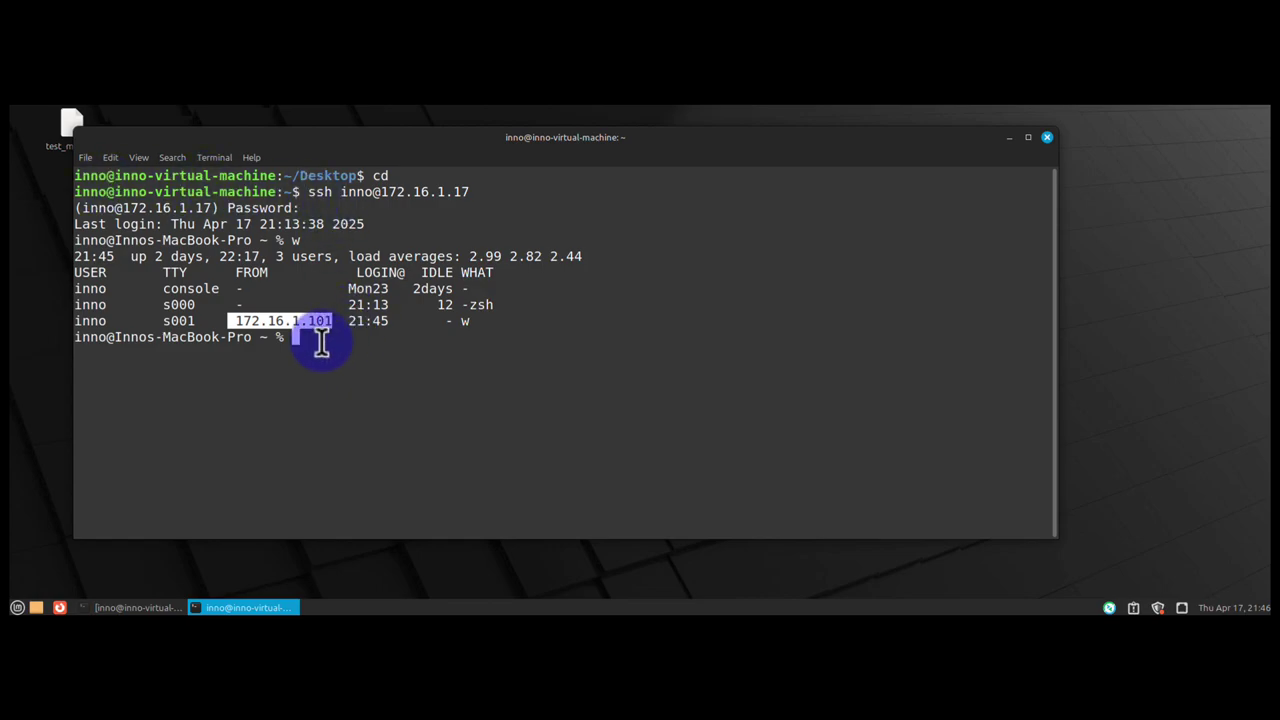
pyautogui.click(321, 341)
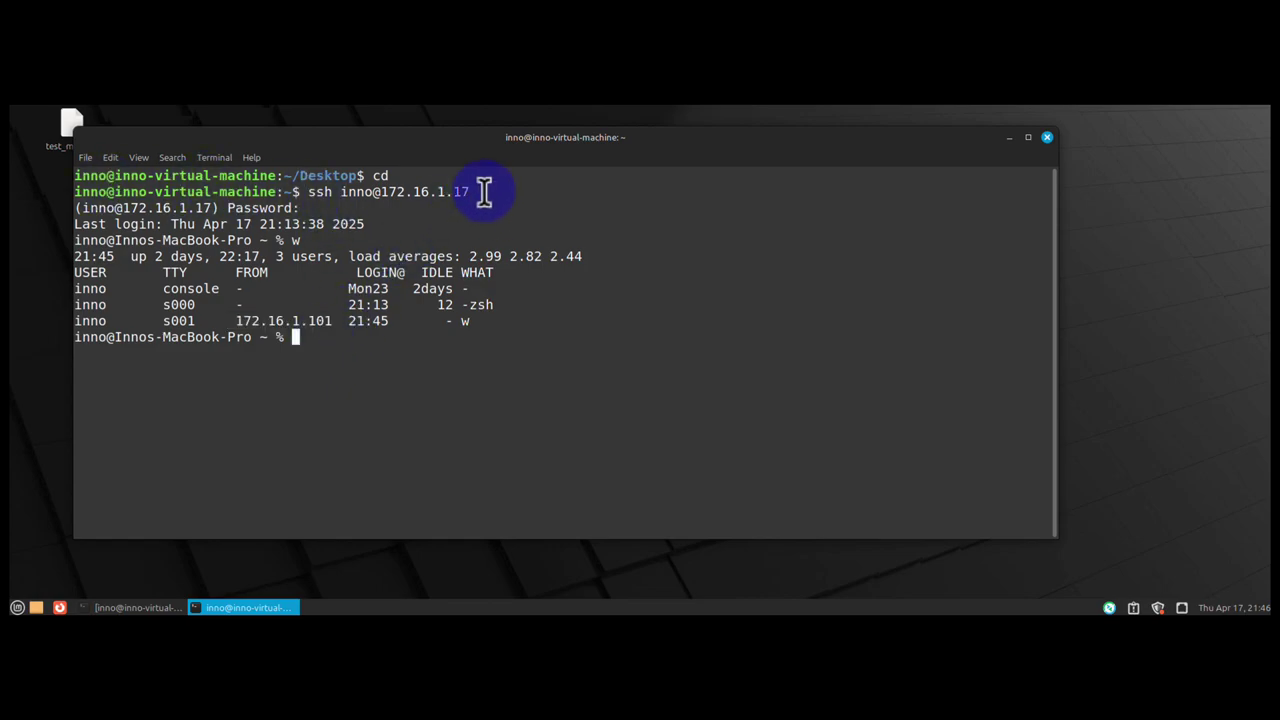
pyautogui.moveTo(484, 191); pyautogui.dragTo(452, 195)
pyautogui.click(390, 377)
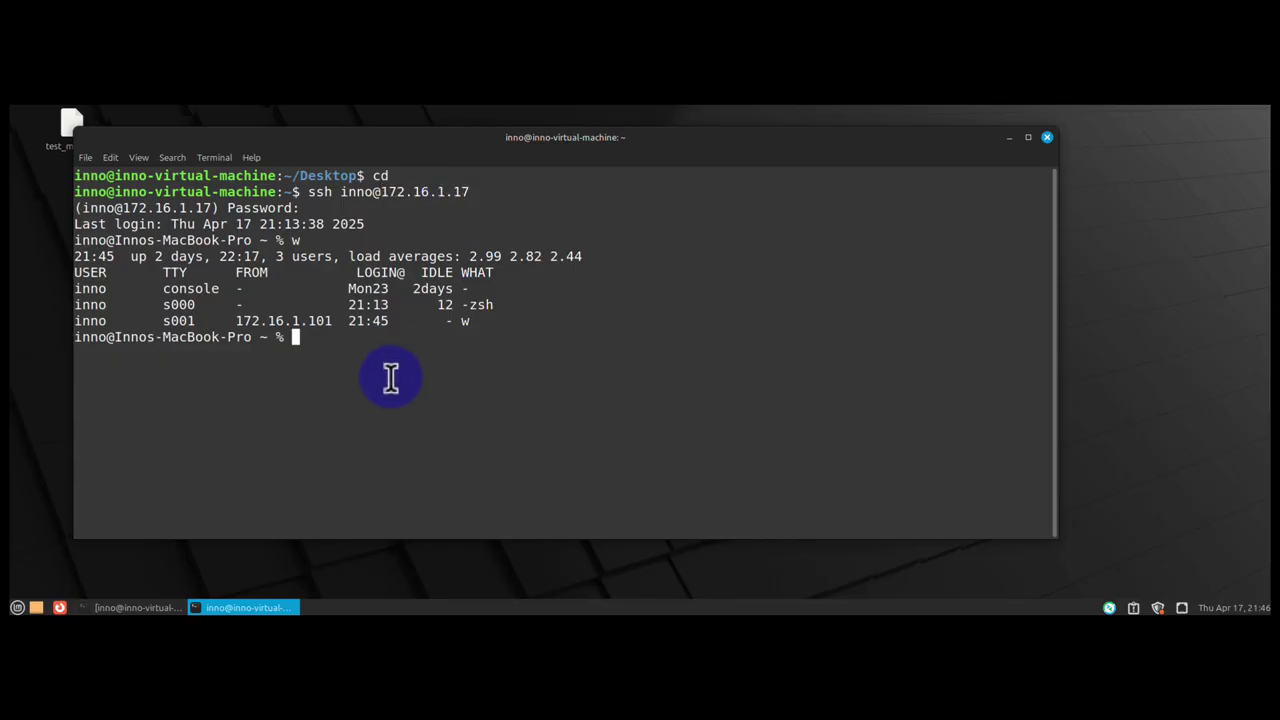
pyautogui.write('exit')
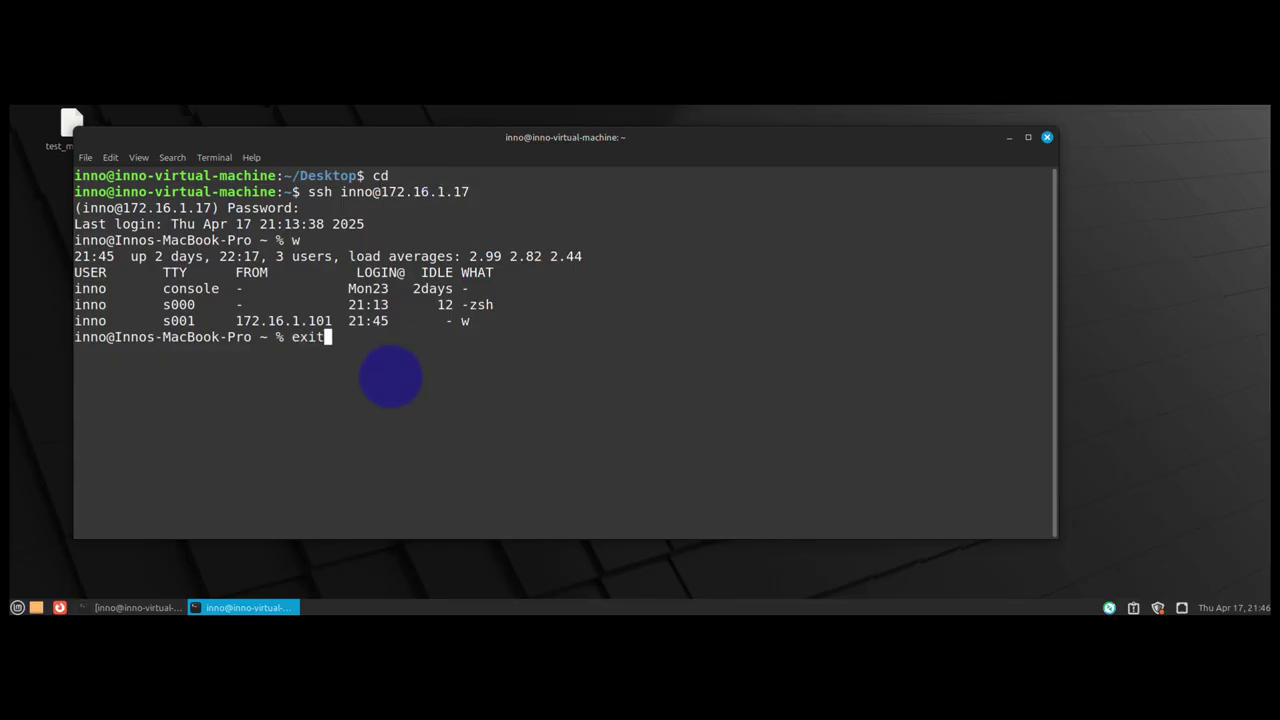
pyautogui.press('Return')
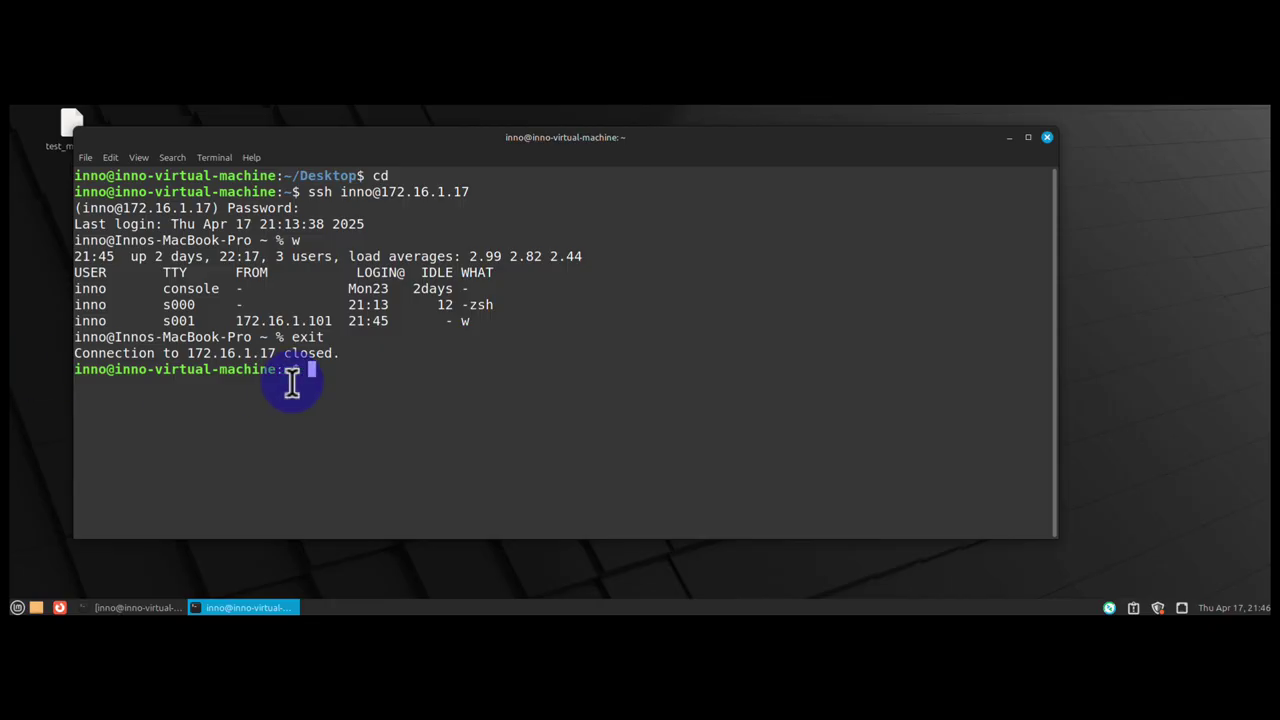
# - Clear the terminal and run sudo apt install remmina, entering the sudo password
pyautogui.write('clear')
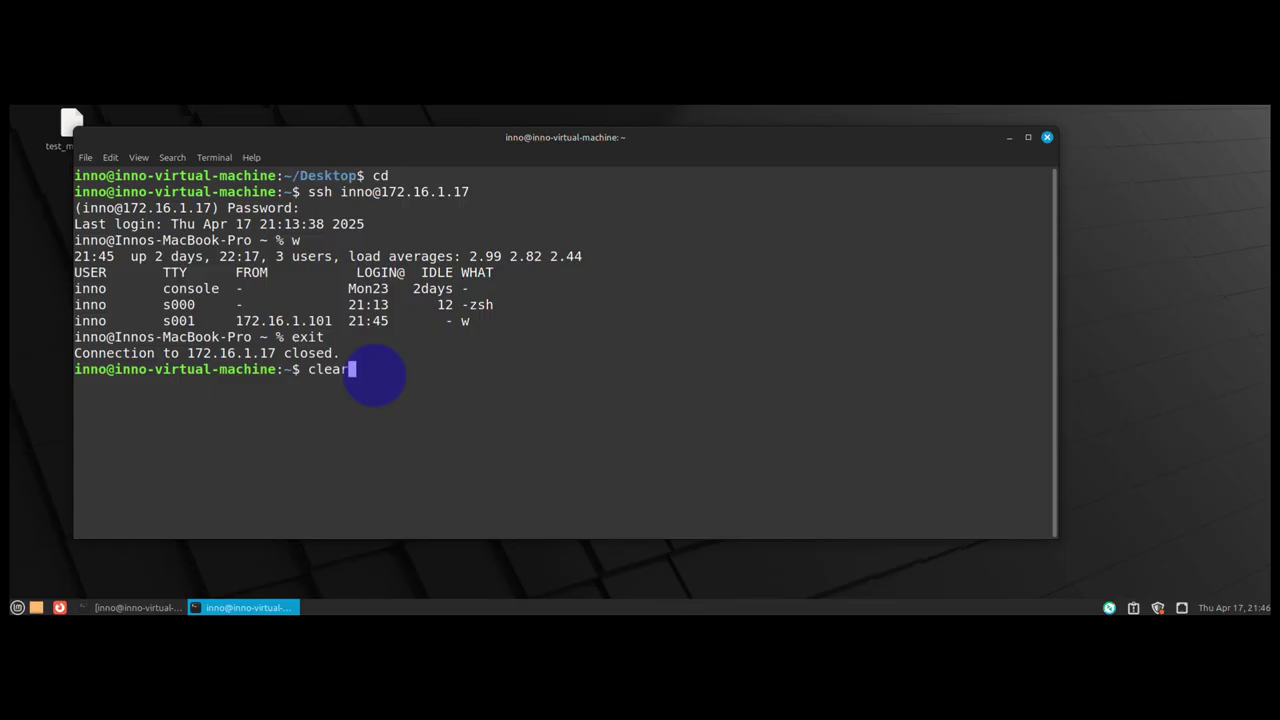
pyautogui.press('Return')
pyautogui.write('sd')
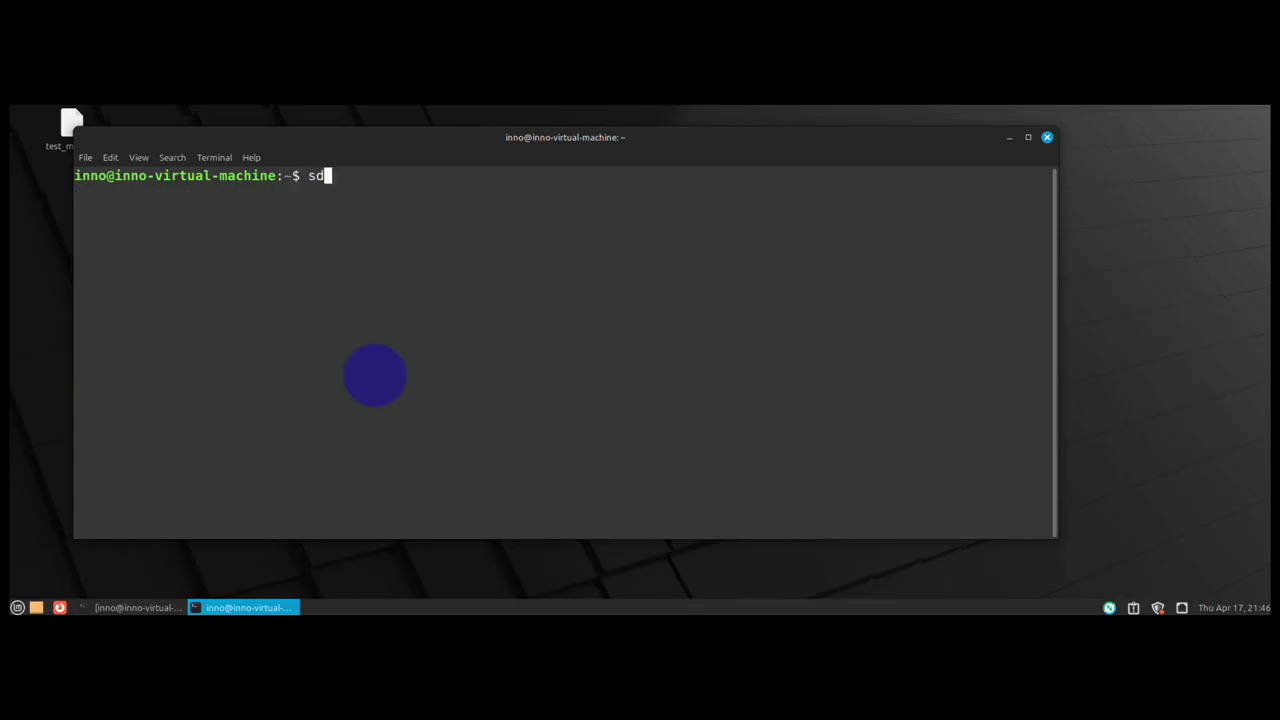
pyautogui.write('udo apt install remmina')
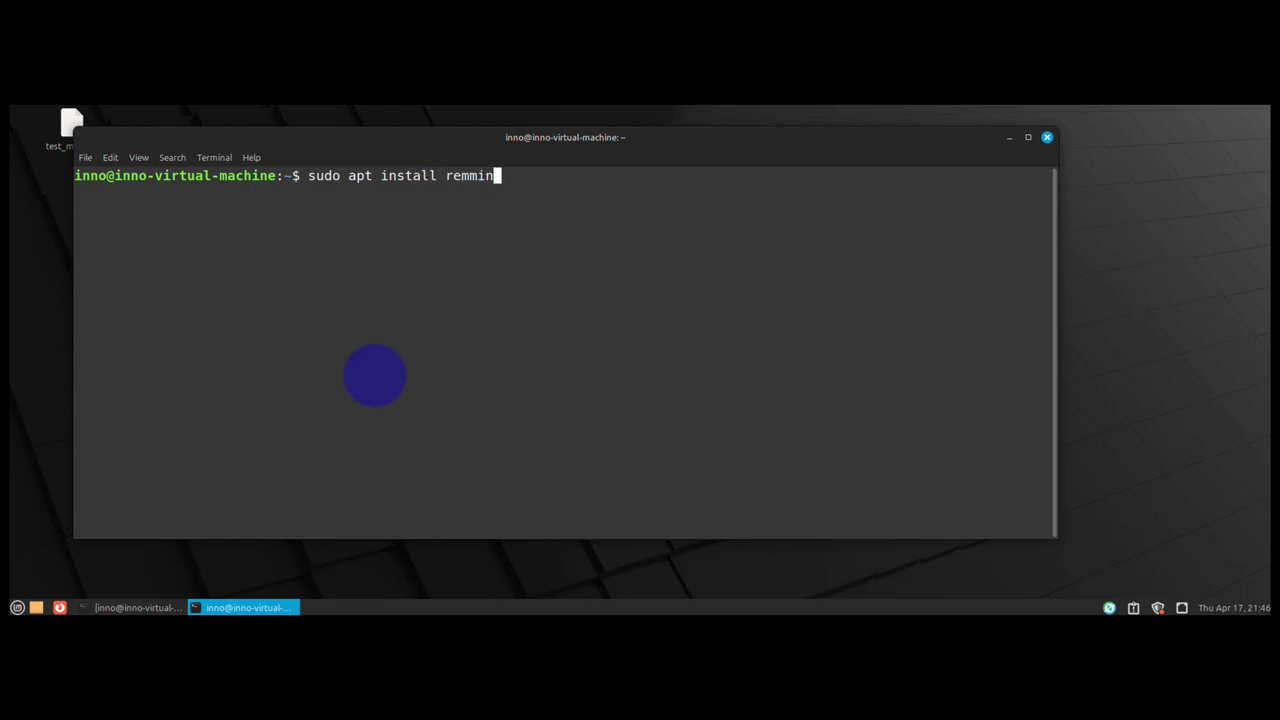
pyautogui.press('Return')
pyautogui.write('**********')
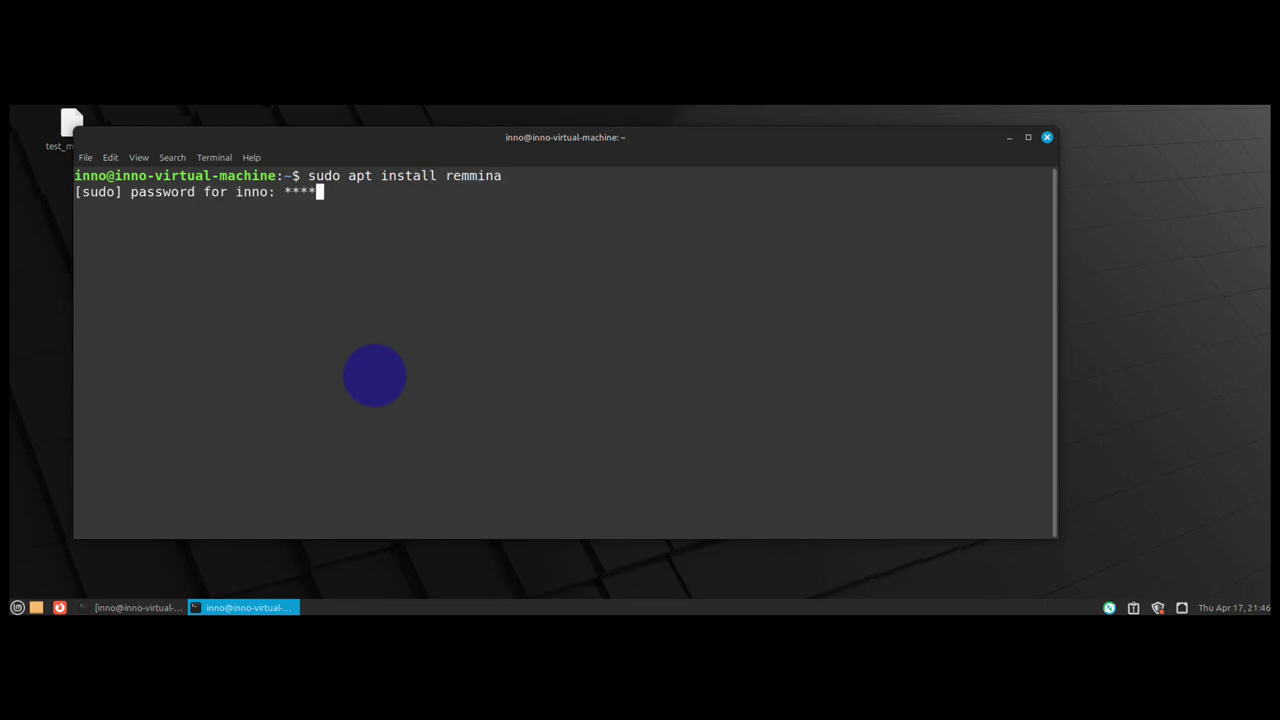
pyautogui.press('Return')
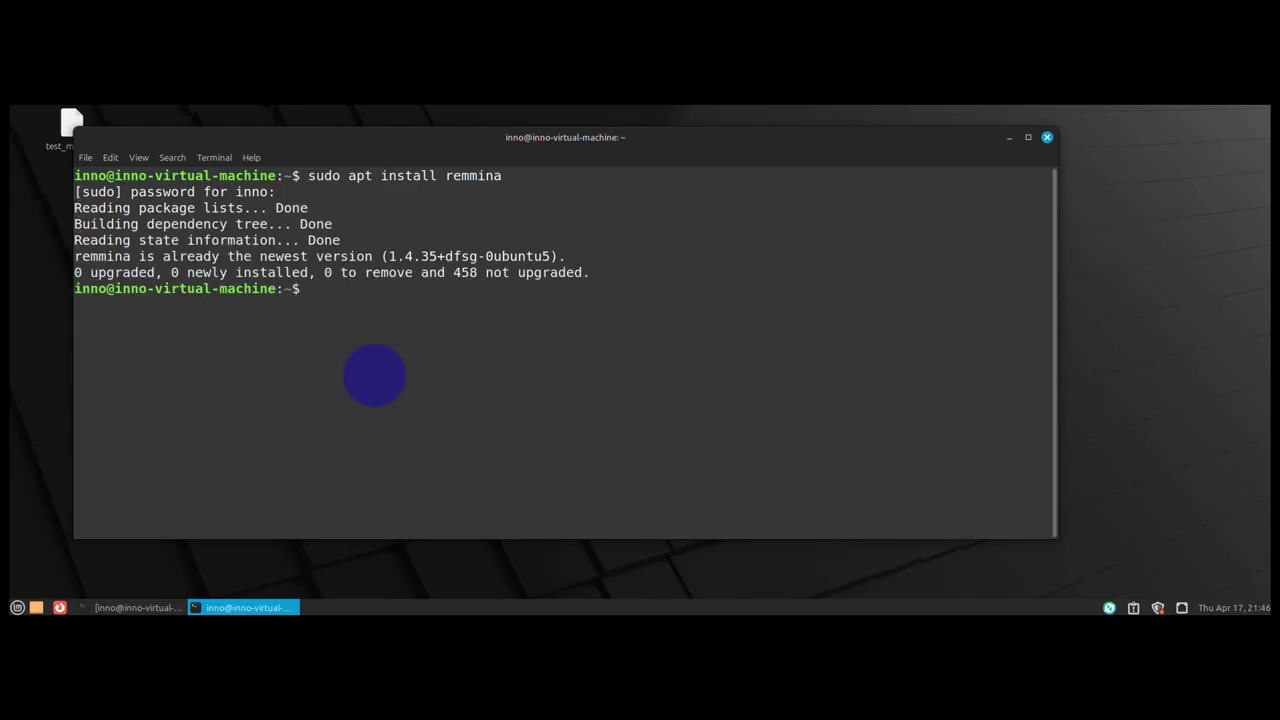
# - Highlight the already-newest-version 1.4.35 message and minimize the terminal
pyautogui.moveTo(77, 251); pyautogui.dragTo(517, 260)
pyautogui.click(430, 305)
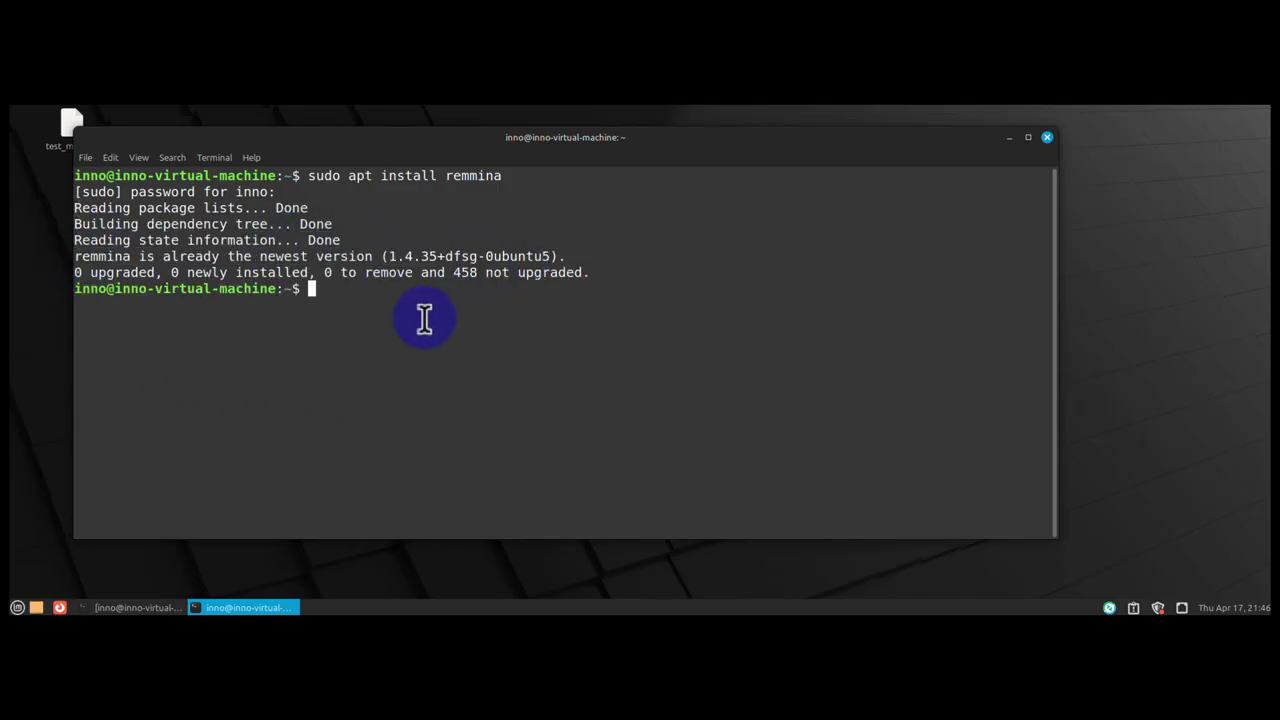
pyautogui.click(1010, 139)
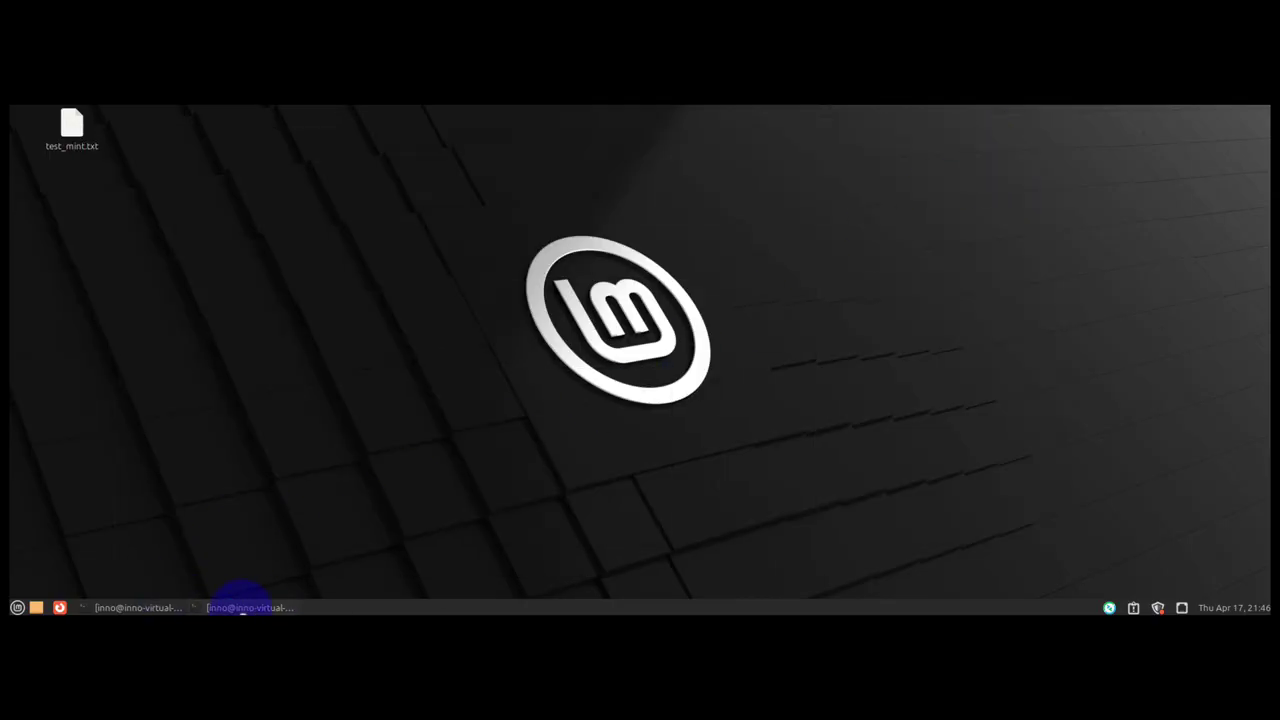
# - Restore the terminal, launch Remmina with remmina, and reposition the Remmina window
pyautogui.click(243, 605)
pyautogui.write('re')
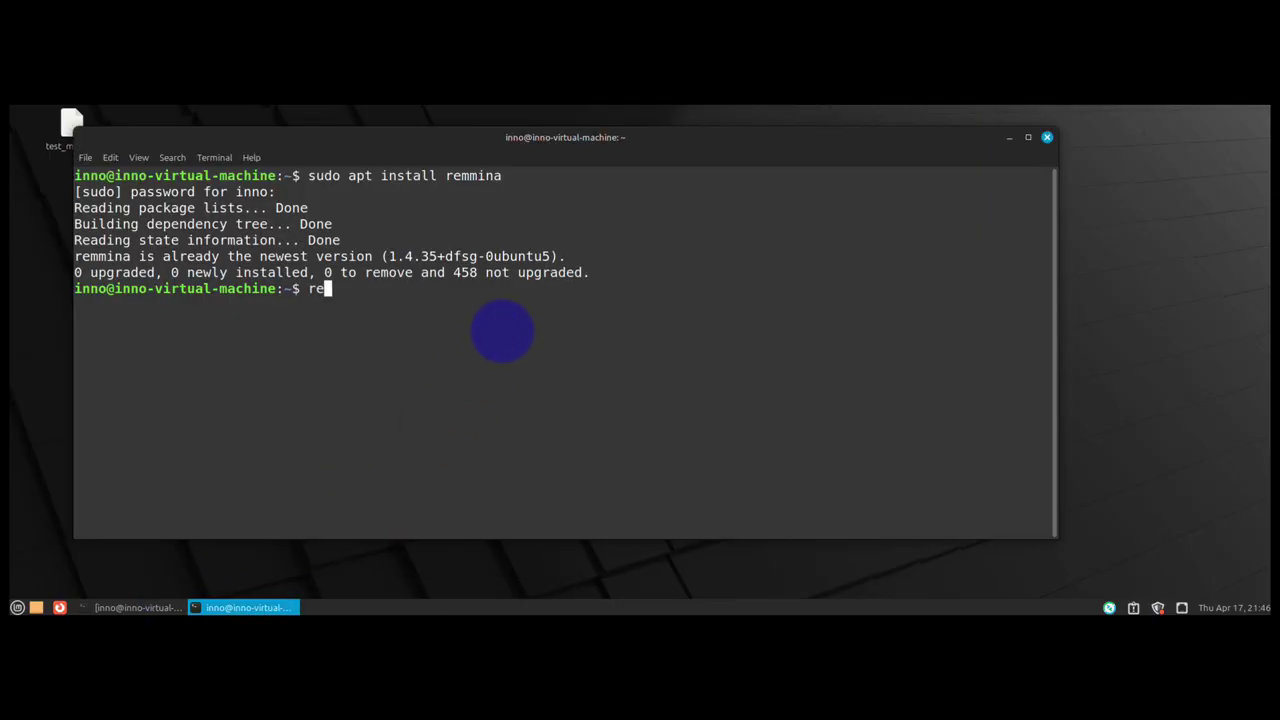
pyautogui.write('mmina')
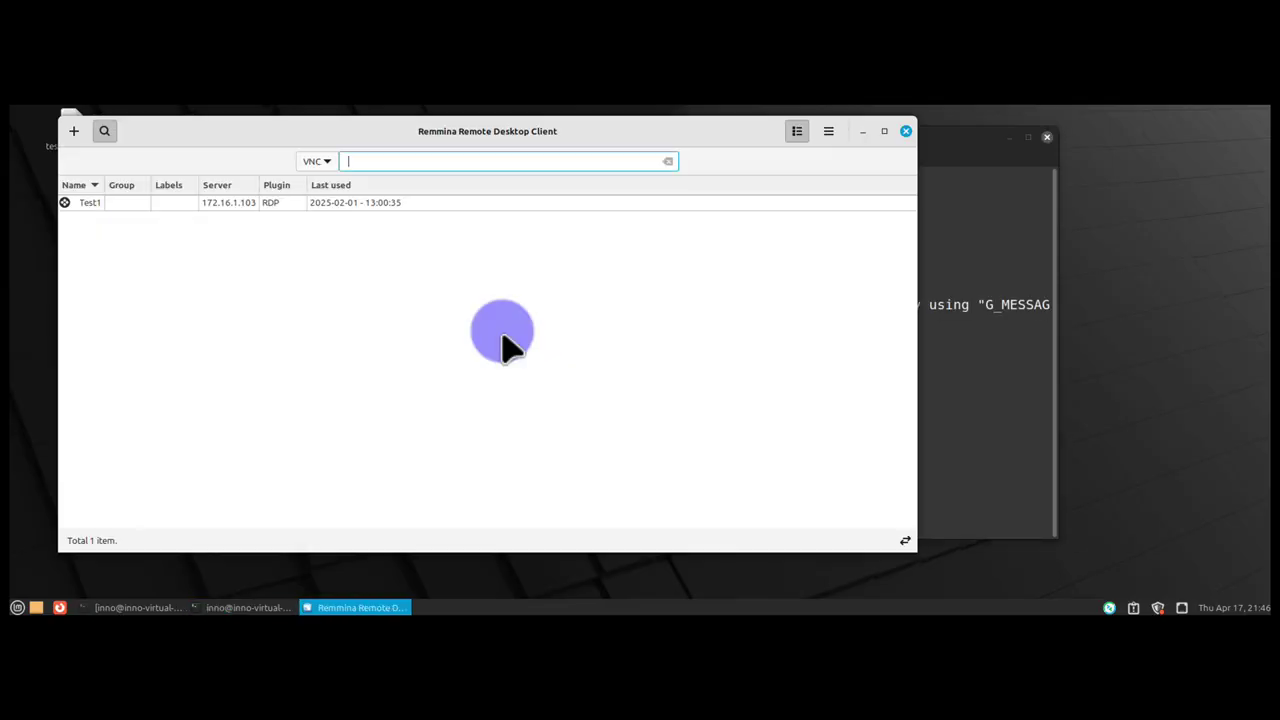
pyautogui.click(1010, 137)
pyautogui.moveTo(646, 134); pyautogui.dragTo(714, 142)
# - Keep VNC as the protocol and connect to 172.16.1.17 from the quick-connect bar
pyautogui.click(384, 169)
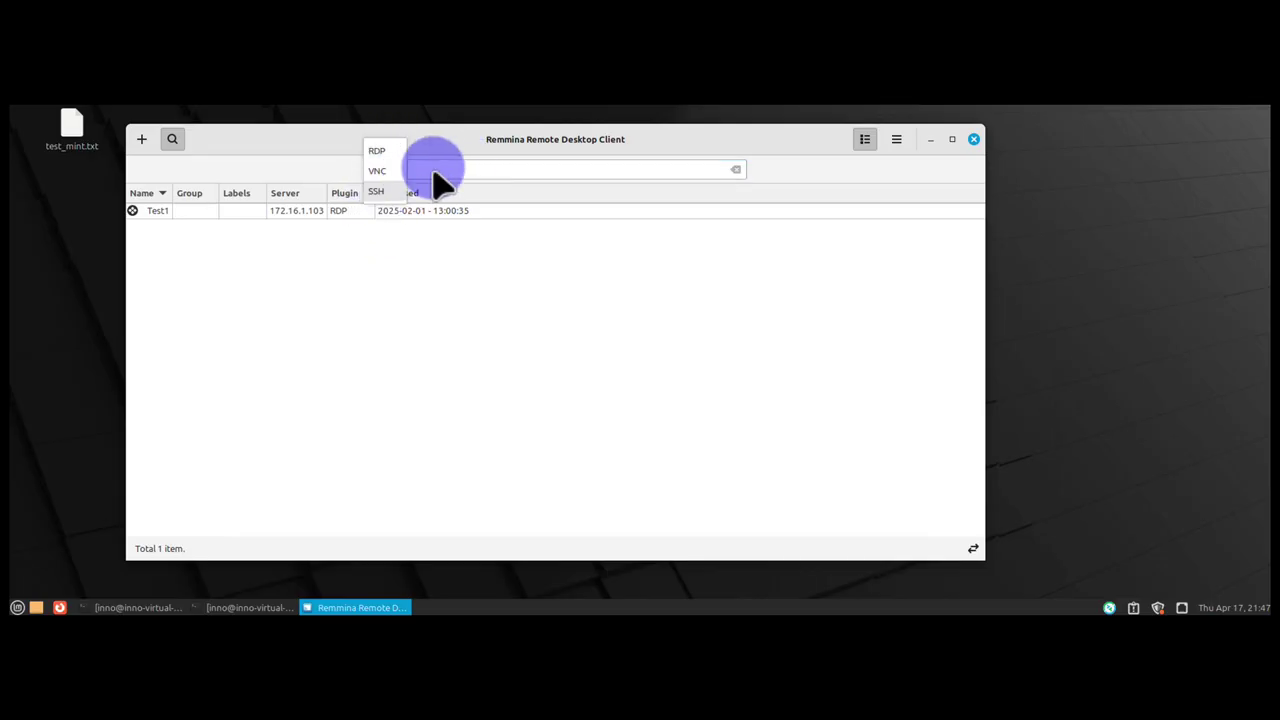
pyautogui.click(378, 172)
pyautogui.click(450, 167)
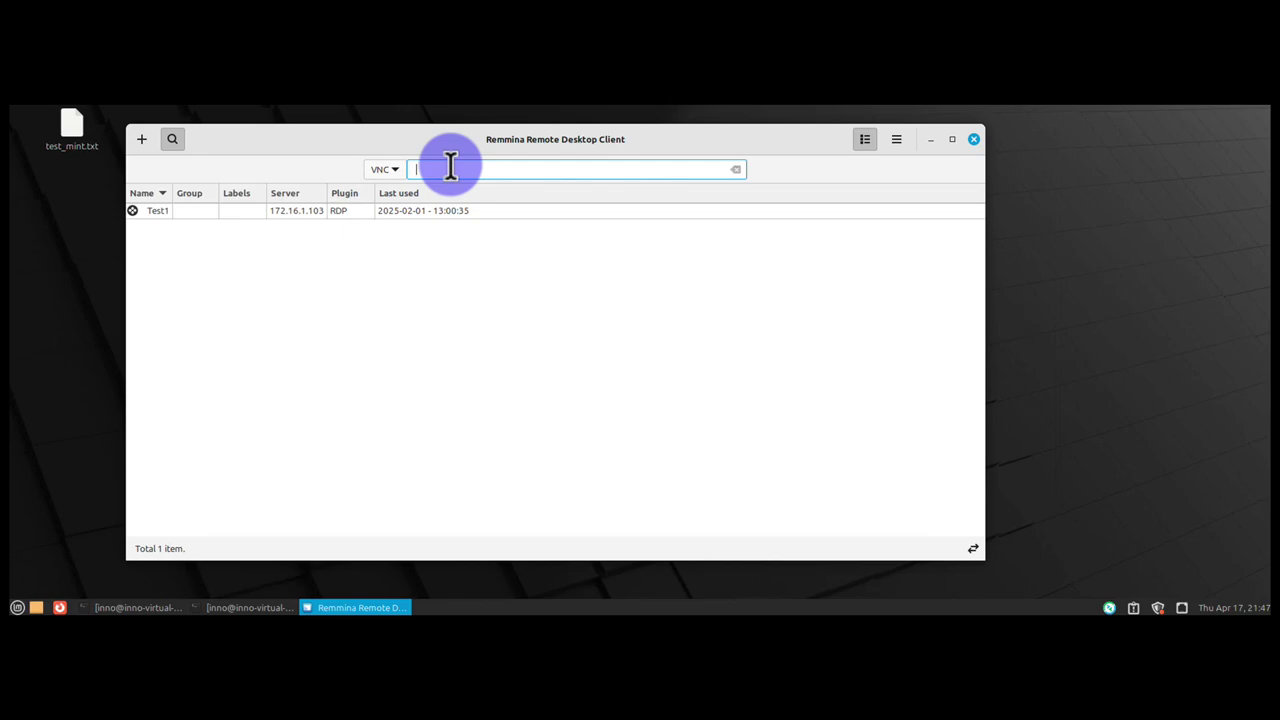
pyautogui.write('171')
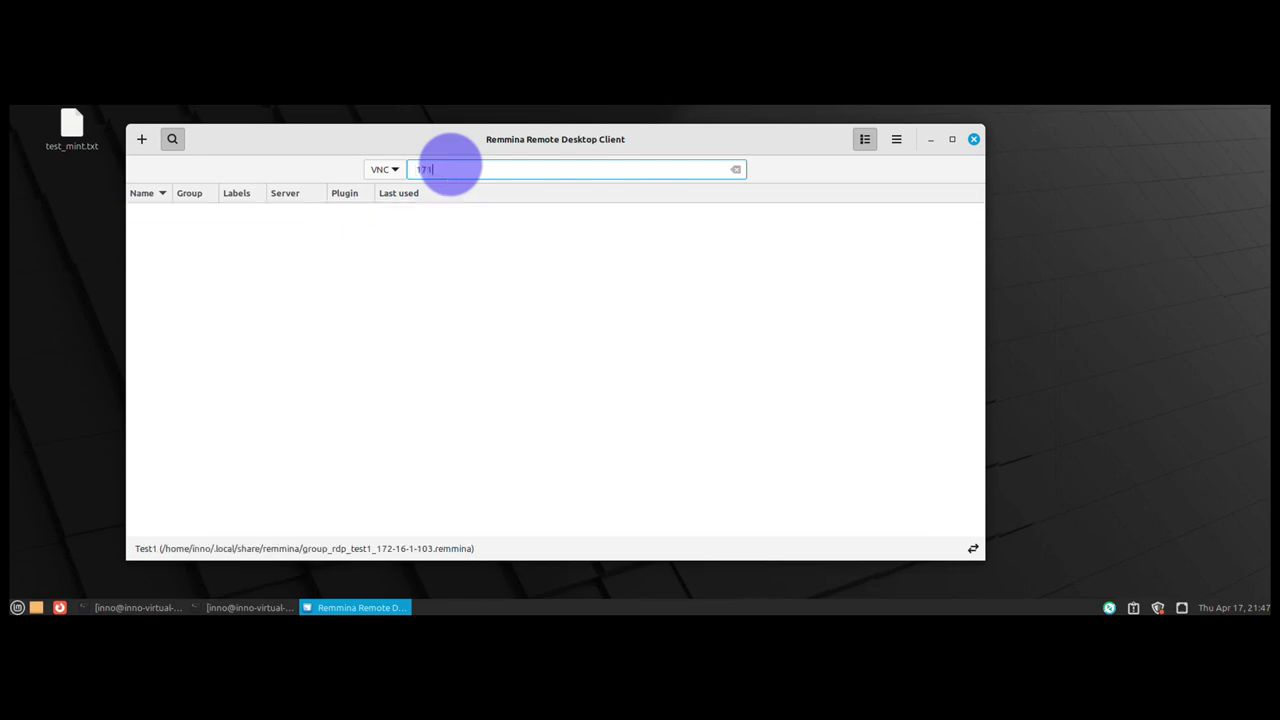
pyautogui.press('BackSpace')
pyautogui.write('2')
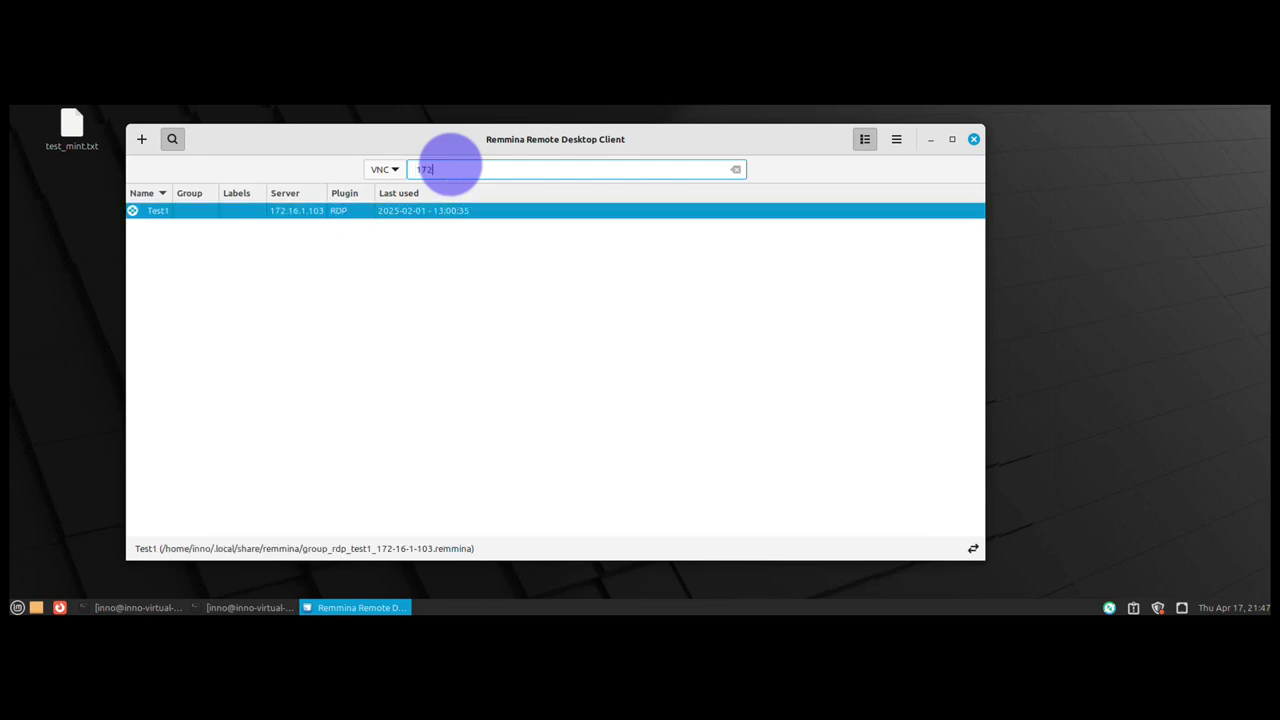
pyautogui.write('.16.1.17')
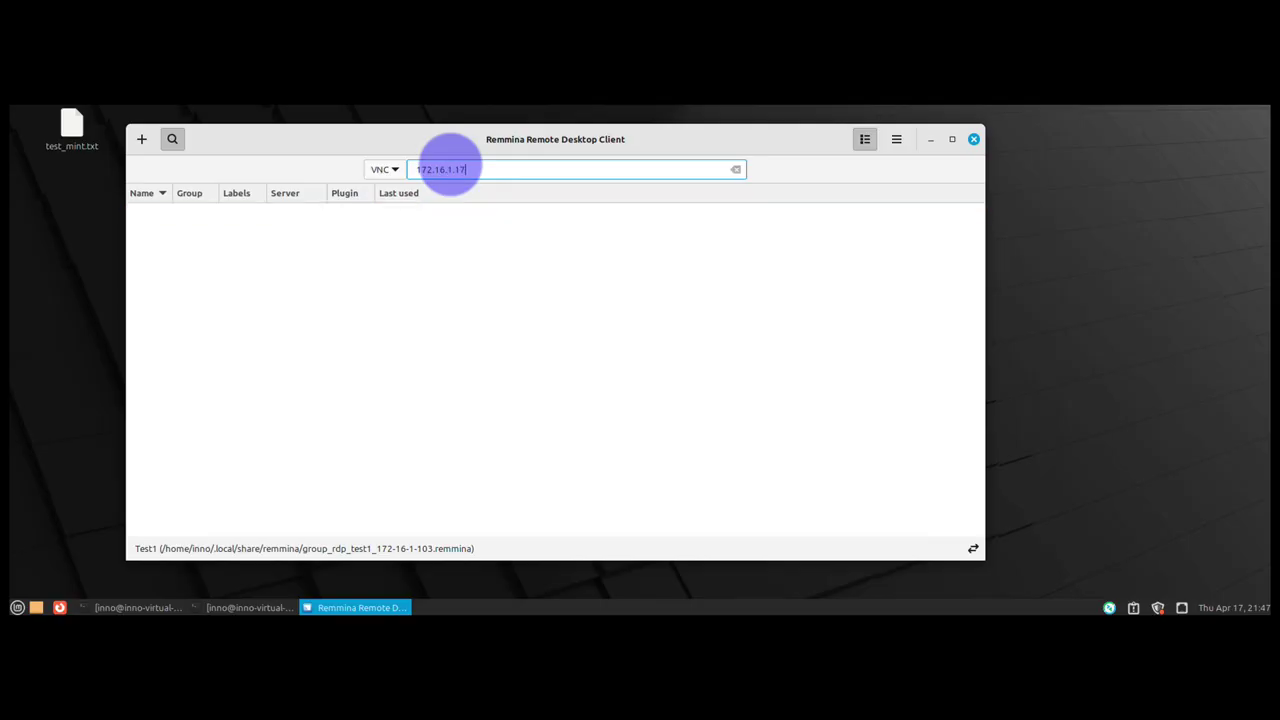
pyautogui.press('Return')
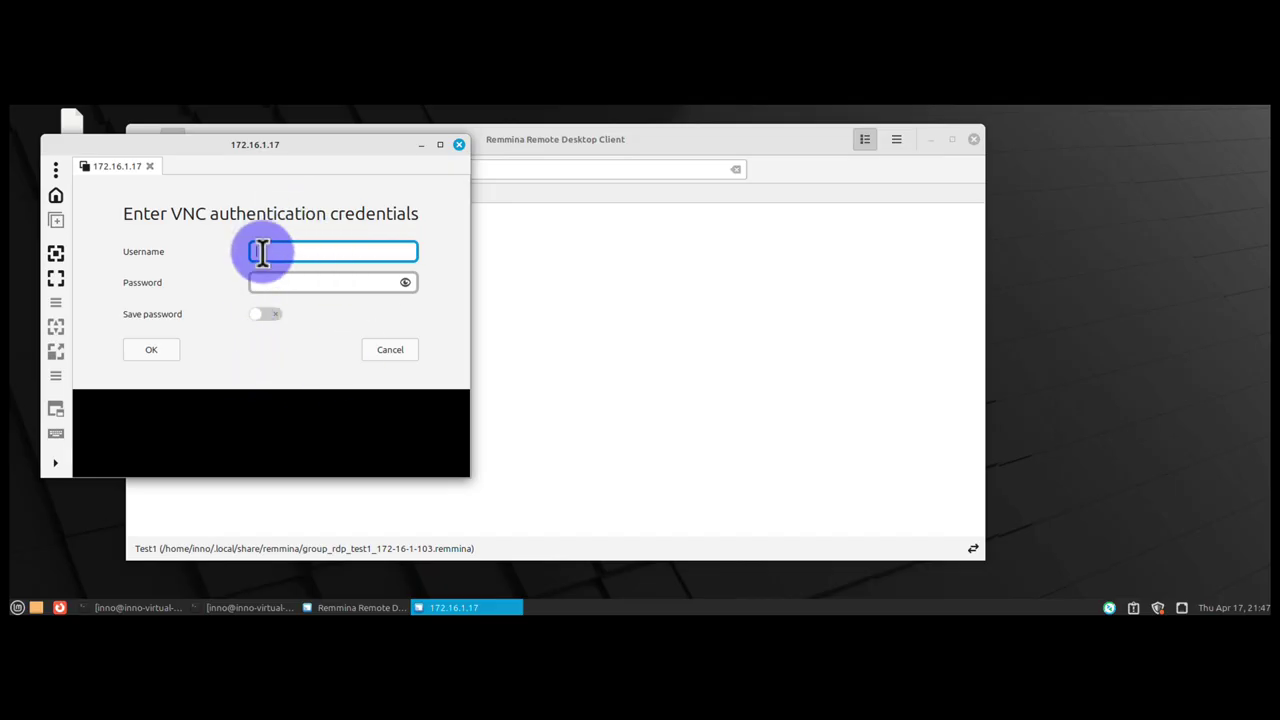
# - Type the Mac account's username in the Username field, then type the password in the Password field
pyautogui.click(263, 251)
pyautogui.write('inno')
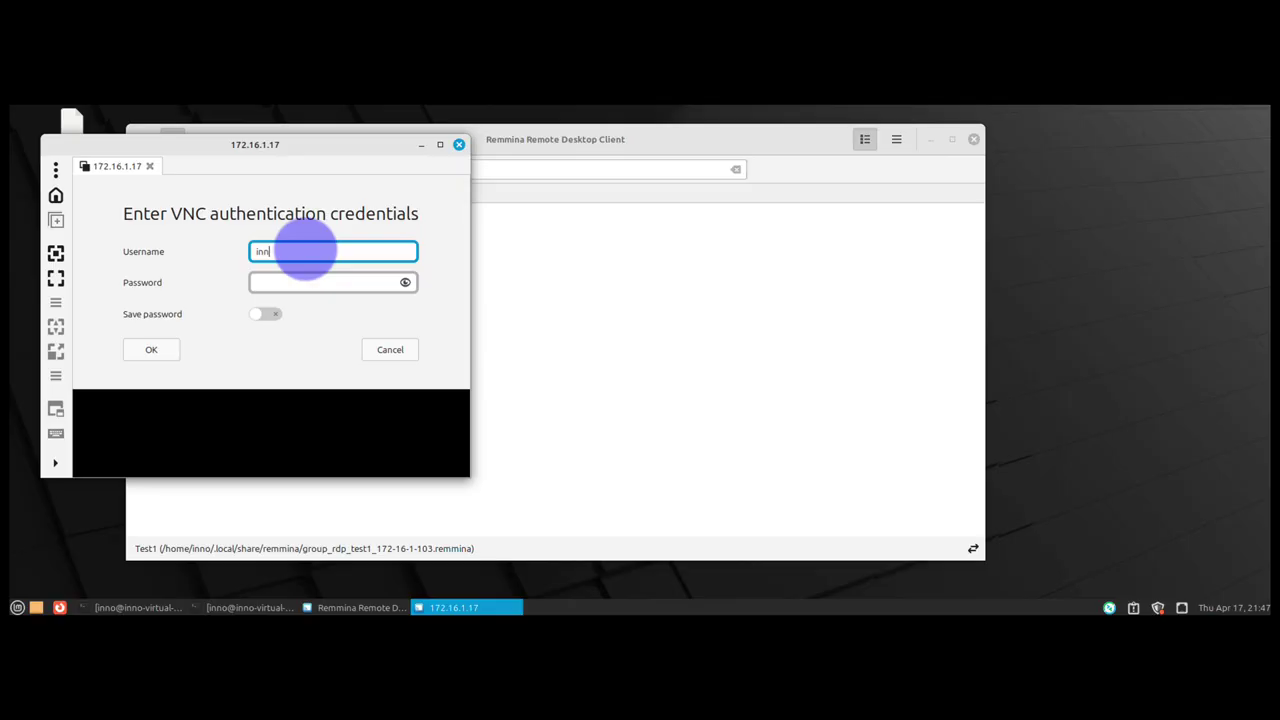
pyautogui.click(290, 284)
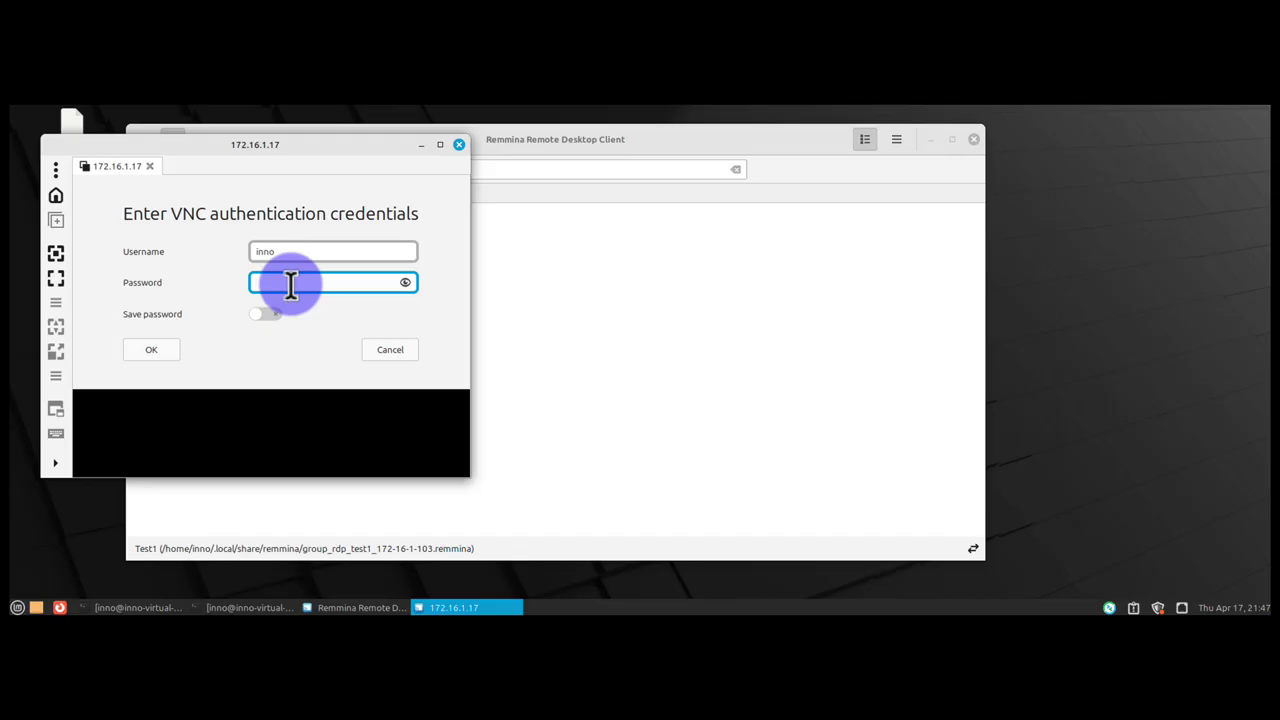
pyautogui.write('password')
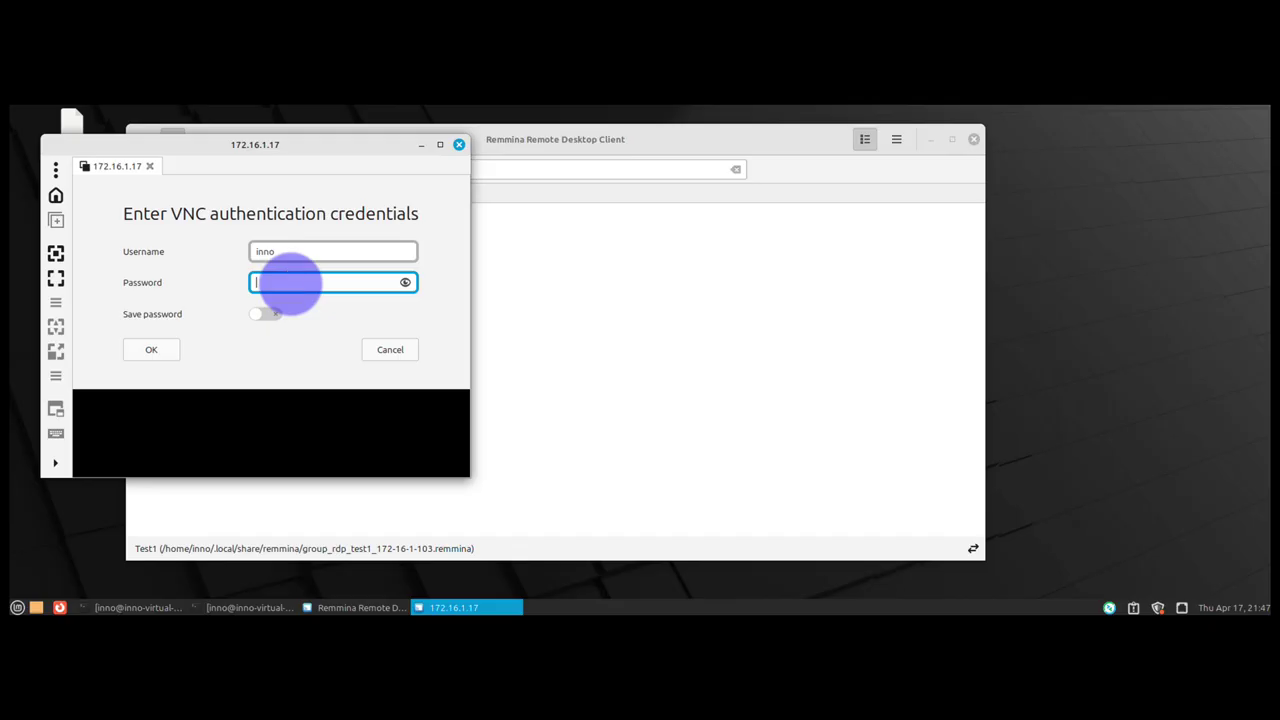